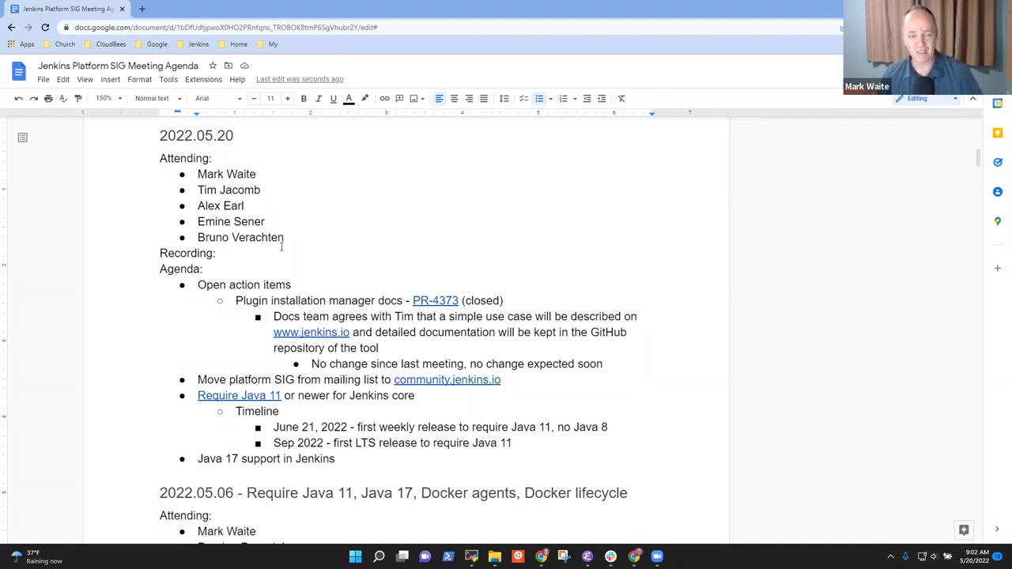
# Read the 2022.05.20 agenda from Open action items down to the topic about moving the platform SIG to community.jenkins.io
pyautogui.click(254, 285)
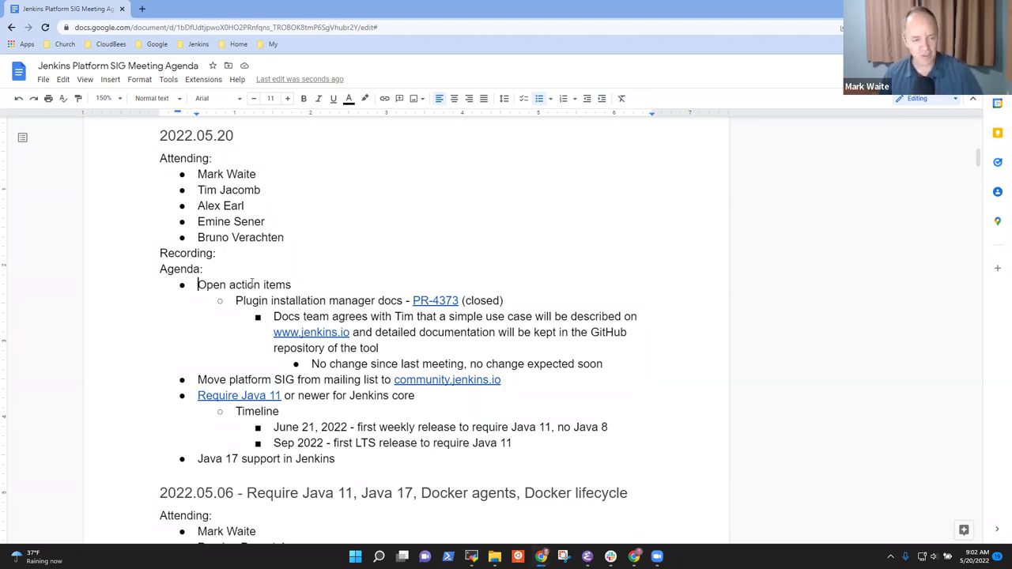
pyautogui.hotkey('shift', 'End')
pyautogui.press('Down')
pyautogui.press('Down')
pyautogui.press('Down')
pyautogui.press('Down')
pyautogui.press('Down')
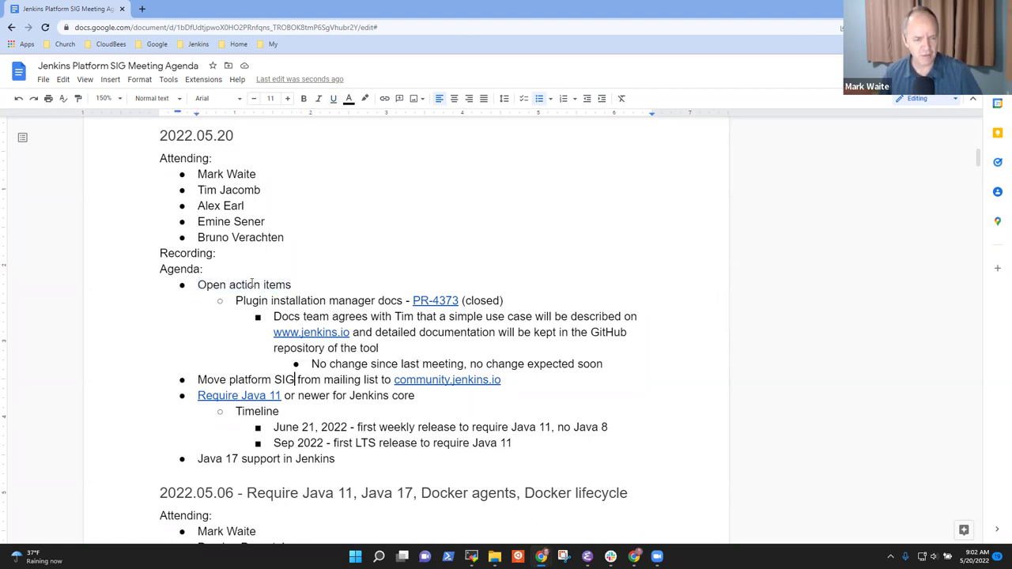
pyautogui.press('Home')
pyautogui.hotkey('shift', 'End')
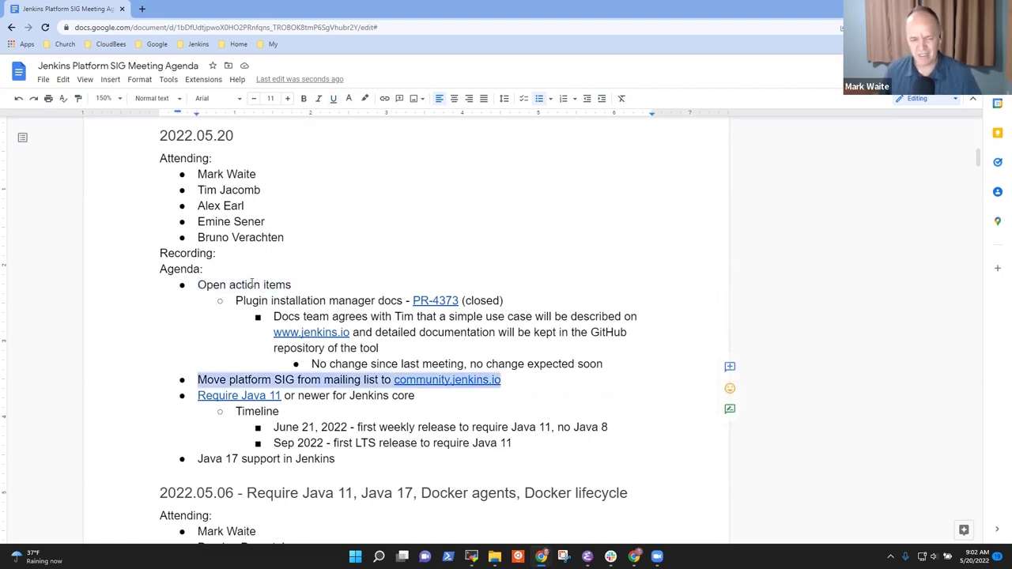
# Review the agenda topics on requiring Java 11 or newer for Jenkins core and Java 17 support in Jenkins
pyautogui.press('Down')
pyautogui.press('Home')
pyautogui.hotkey('shift', 'End')
pyautogui.press('Down')
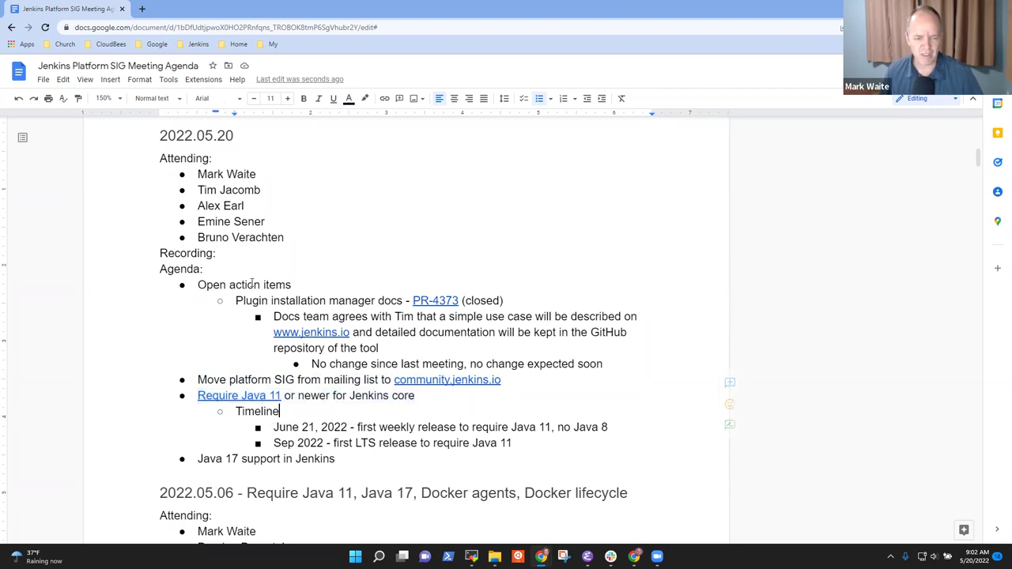
pyautogui.press('Down')
pyautogui.press('Down')
pyautogui.press('Down')
pyautogui.press('End')
pyautogui.hotkey('shift', 'Home')
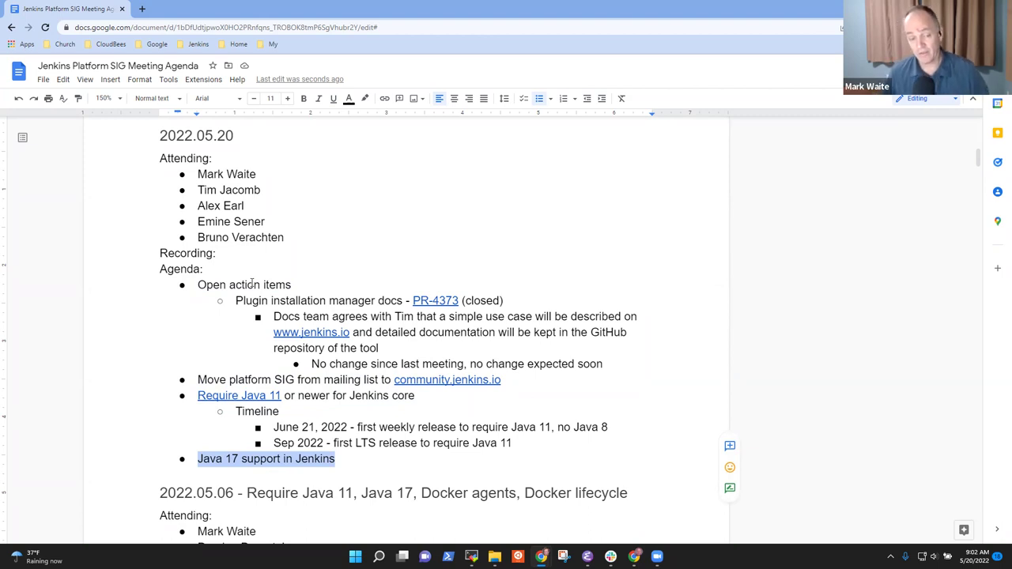
pyautogui.press('End')
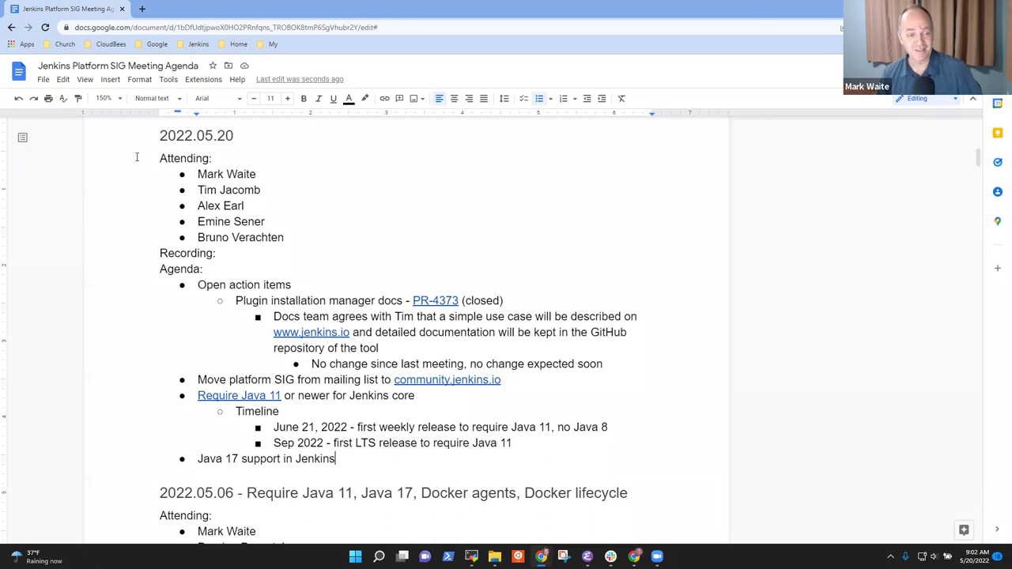
# Examine the 2022.05.20 date heading and the meeting section beneath it
pyautogui.scroll(1, 232, 170)
pyautogui.moveTo(232, 170); pyautogui.dragTo(233, 111)
pyautogui.scroll(-4, 224, 274)
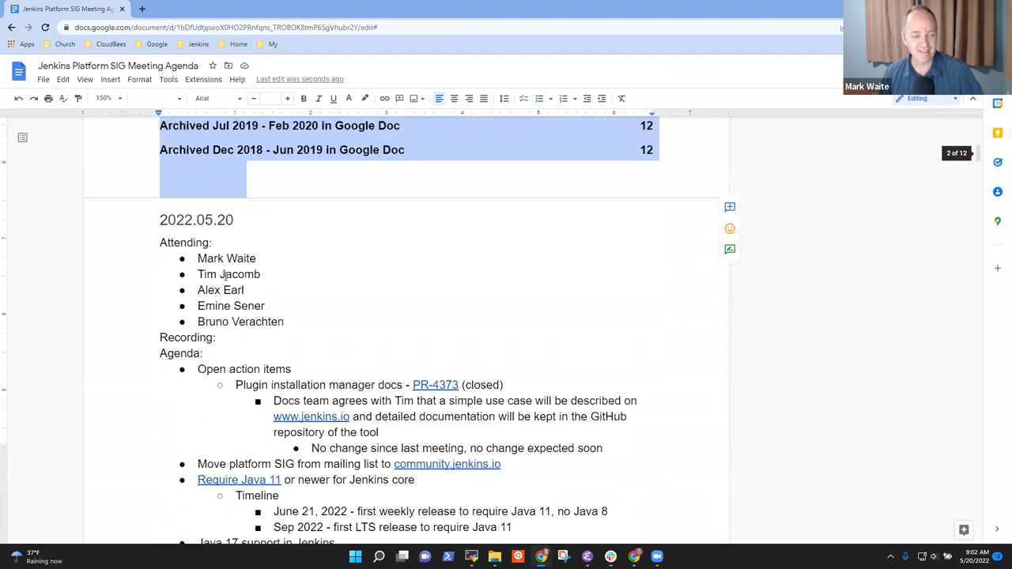
pyautogui.click(177, 220)
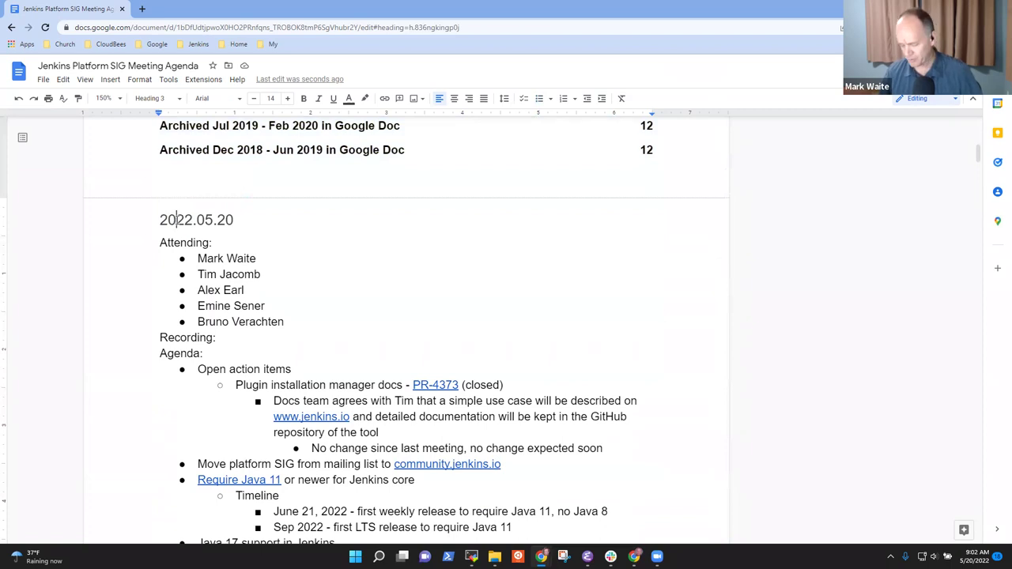
pyautogui.tripleClick(177, 220)
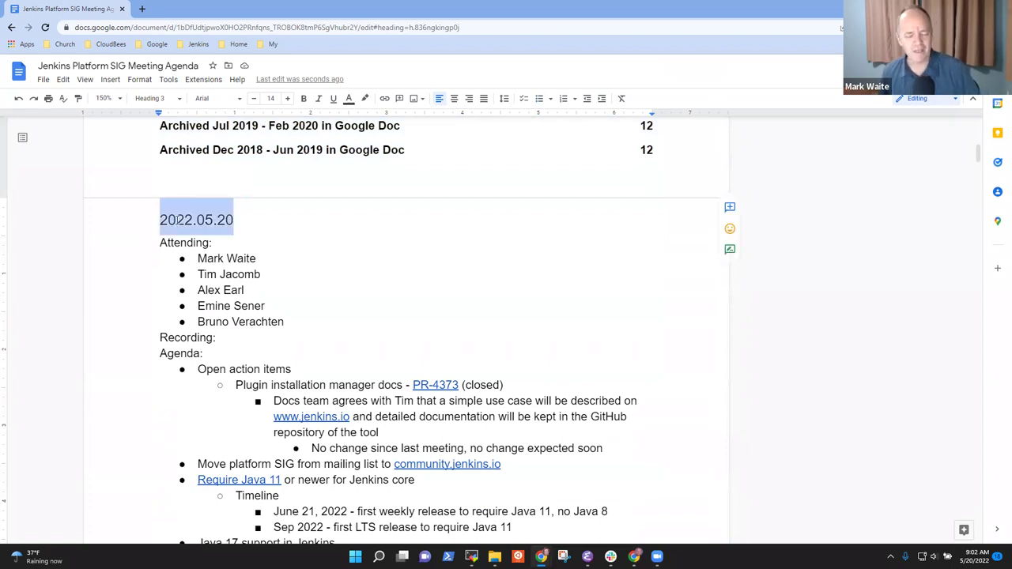
pyautogui.scroll(-3, 205, 225)
pyautogui.scroll(2, 245, 231)
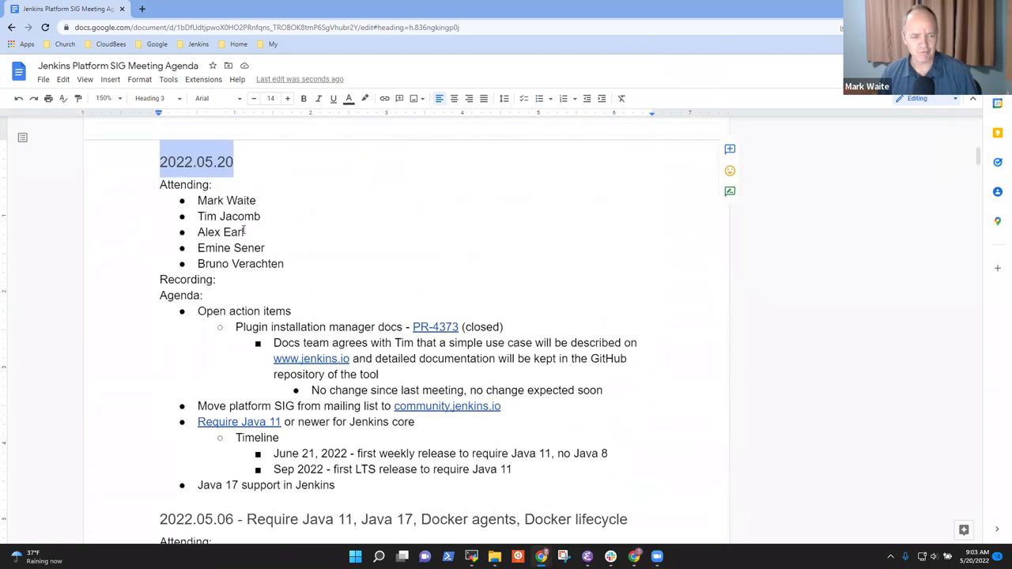
pyautogui.scroll(-1, 245, 233)
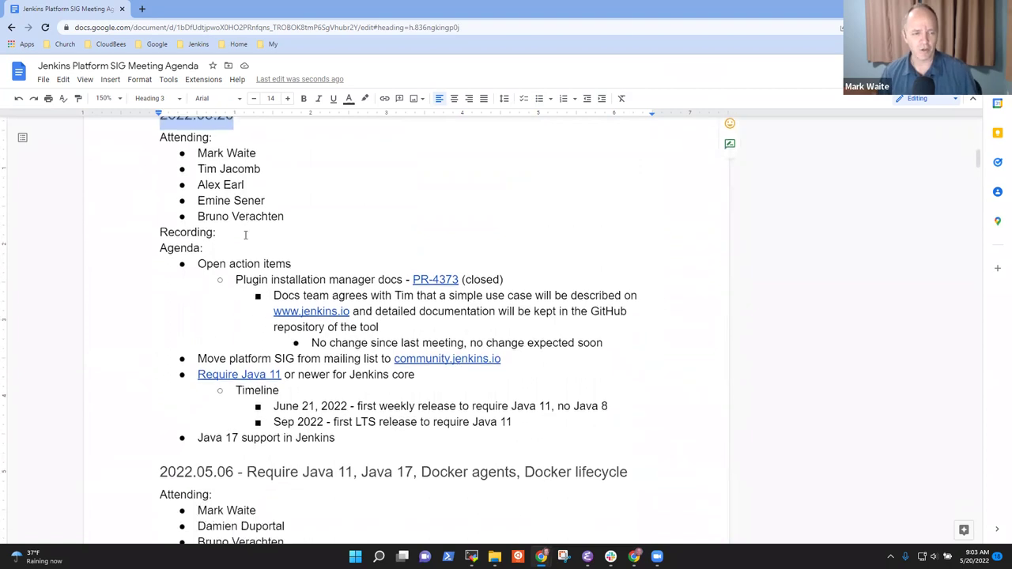
# Highlight the Open action items topic in the 2022.05.20 agenda for discussion
pyautogui.click(208, 168)
pyautogui.press('Down')
pyautogui.press('Down')
pyautogui.press('Down')
pyautogui.press('Down')
pyautogui.press('Down')
pyautogui.press('Down')
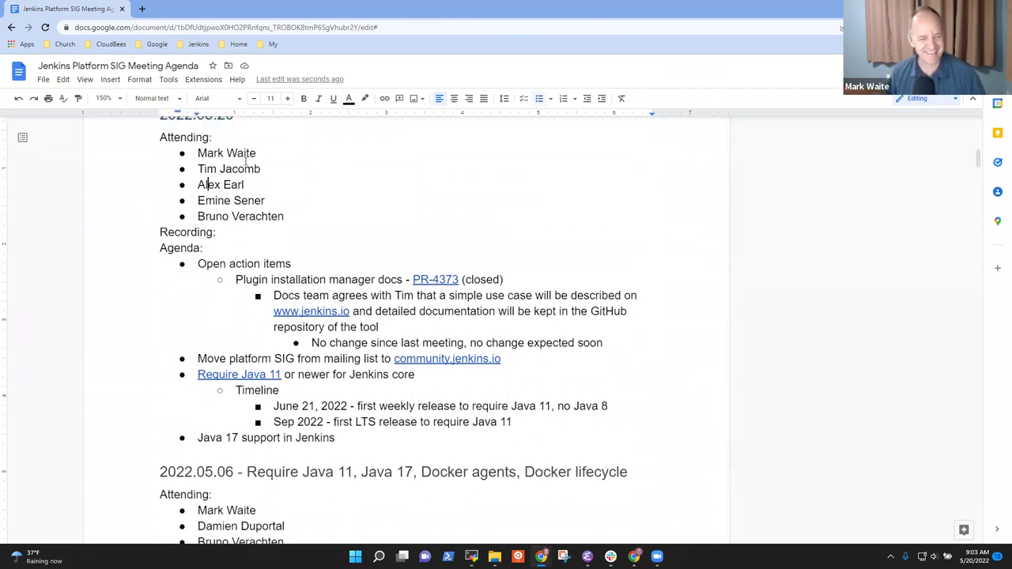
pyautogui.press('Home')
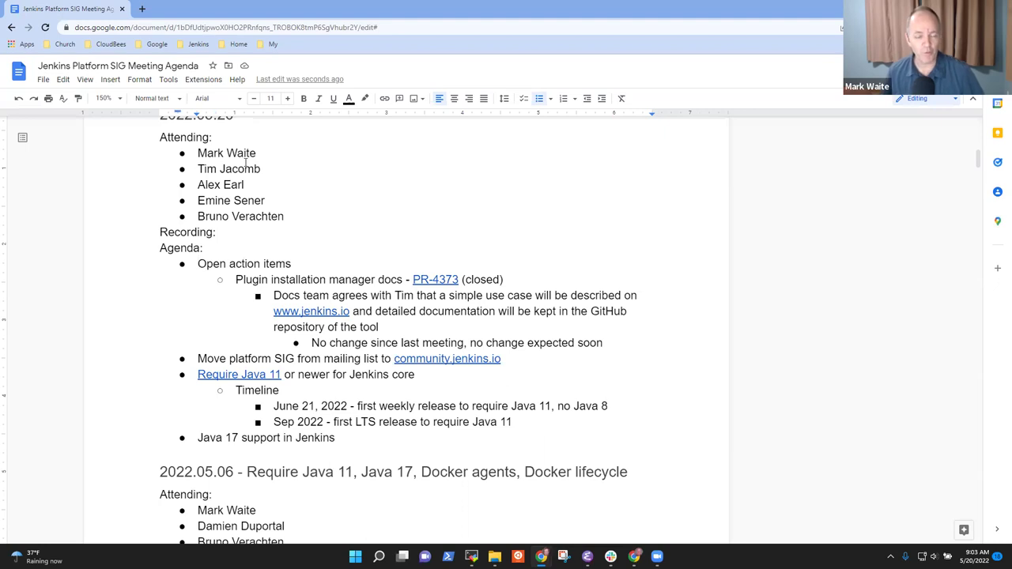
pyautogui.hotkey('shift', 'End')
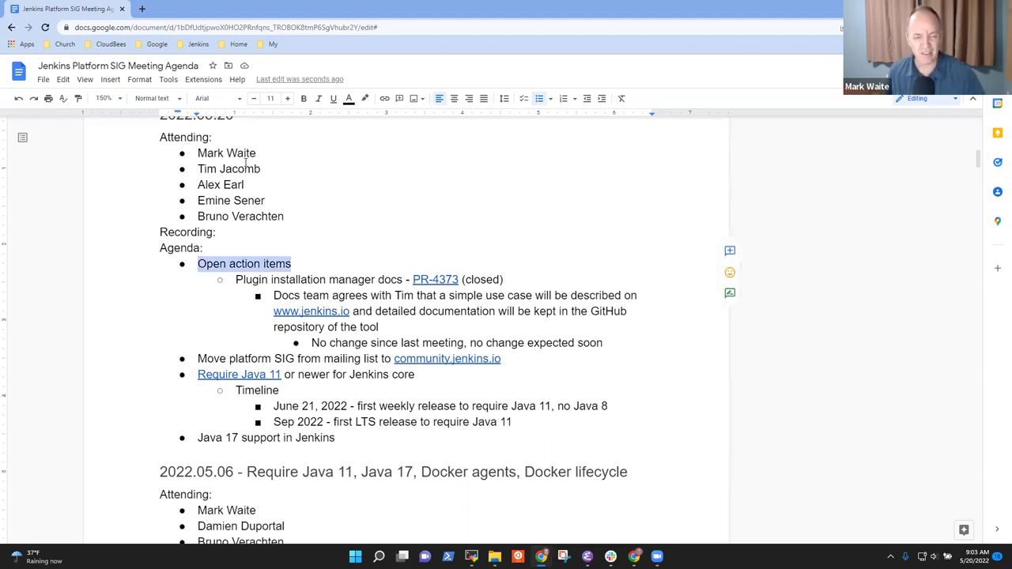
# Review the plugin installation manager docs action item and highlight its note on keeping detailed documentation in the GitHub repository
pyautogui.press('Down')
pyautogui.press('Home')
pyautogui.hotkey('shift', 'End')
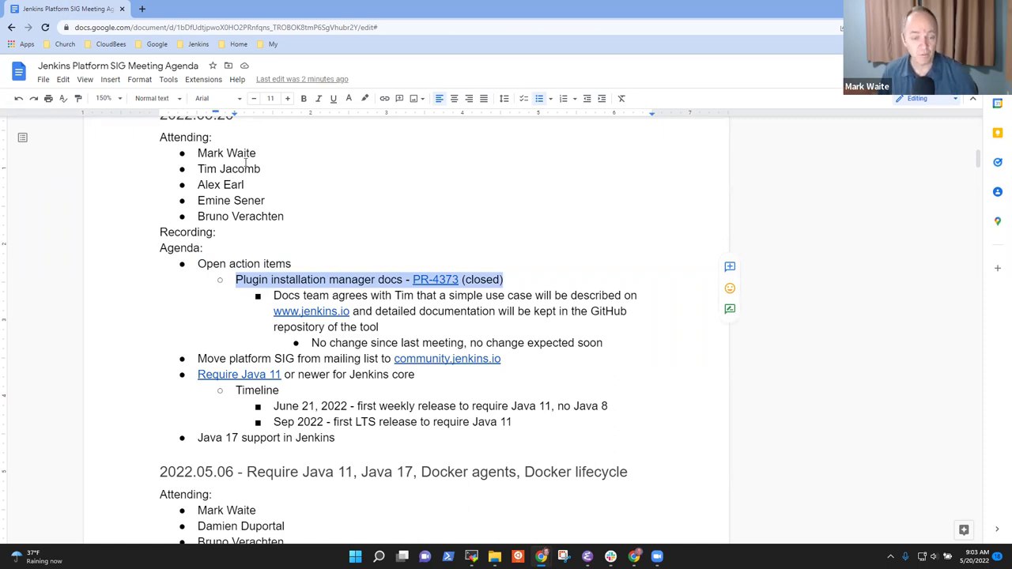
pyautogui.press('Down')
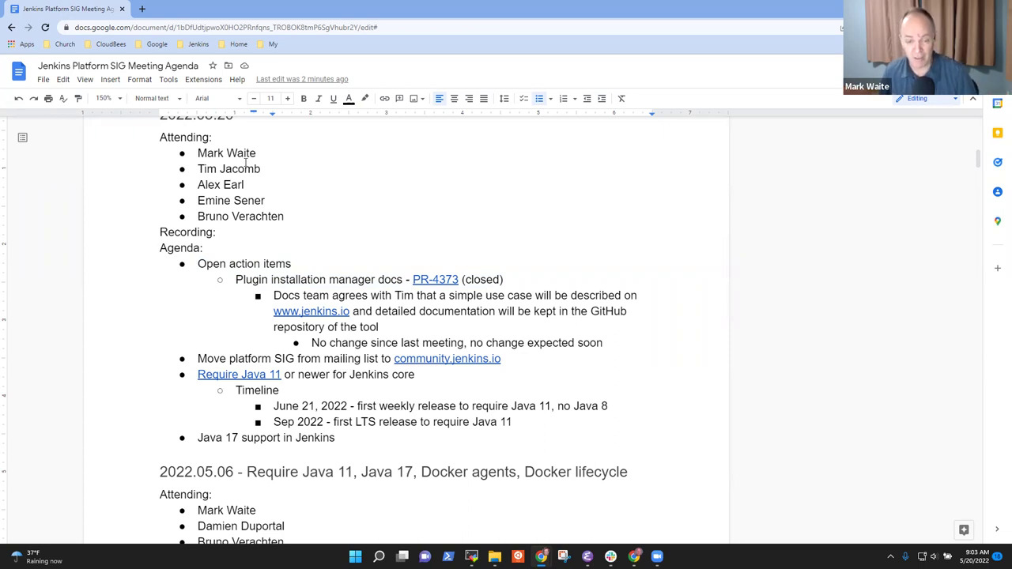
pyautogui.hotkey('ctrl', 'Left')
pyautogui.hotkey('ctrl', 'Left')
pyautogui.hotkey('ctrl', 'shift', 'Right')
pyautogui.hotkey('ctrl', 'shift', 'Down')
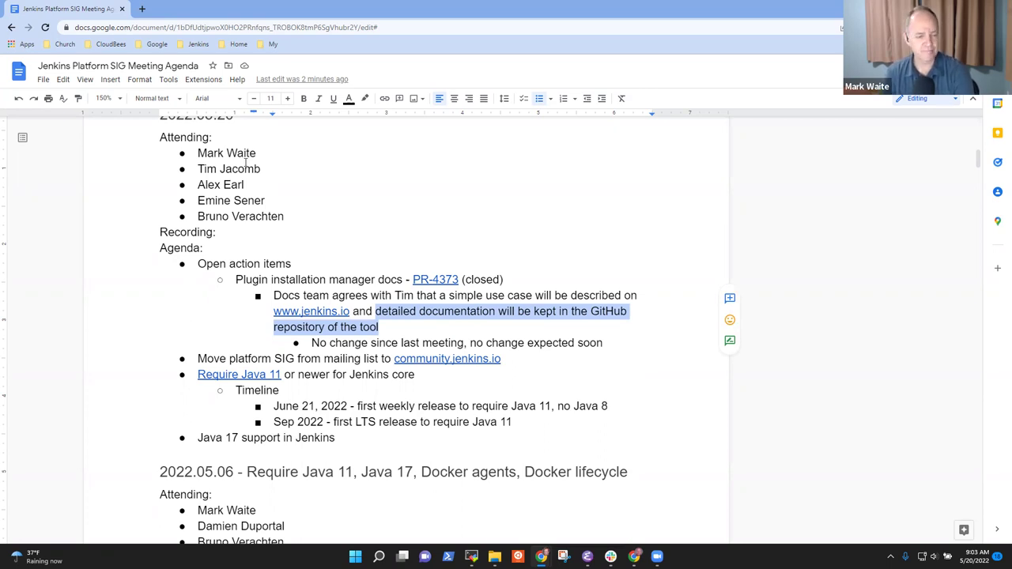
# Add a sub-item beneath the platform SIG mailing list topic that starts with "Very low message, low readership,"
pyautogui.press('Down')
pyautogui.press('Down')
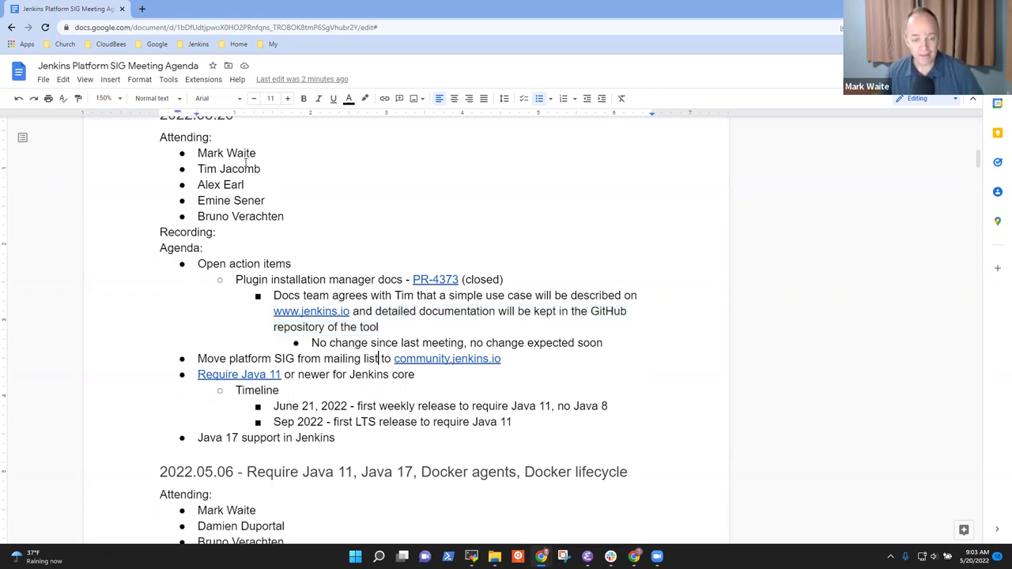
pyautogui.hotkey('shift', 'End')
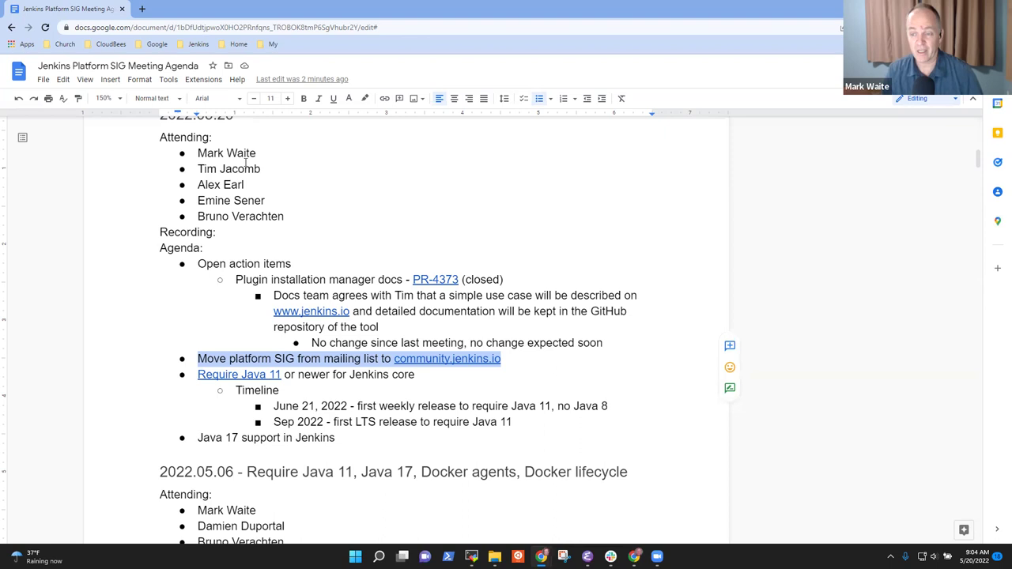
pyautogui.press('Up')
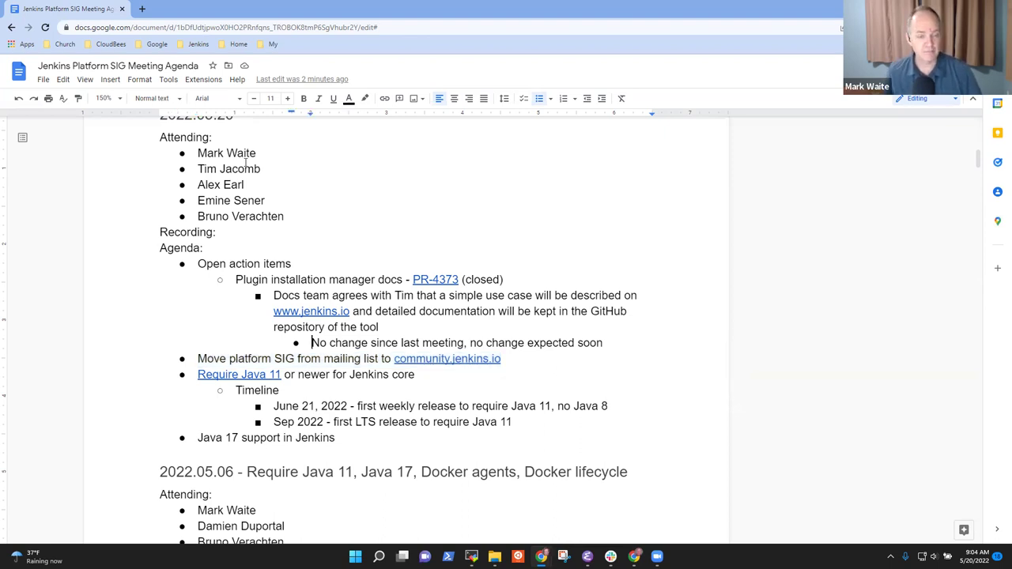
pyautogui.press('End')
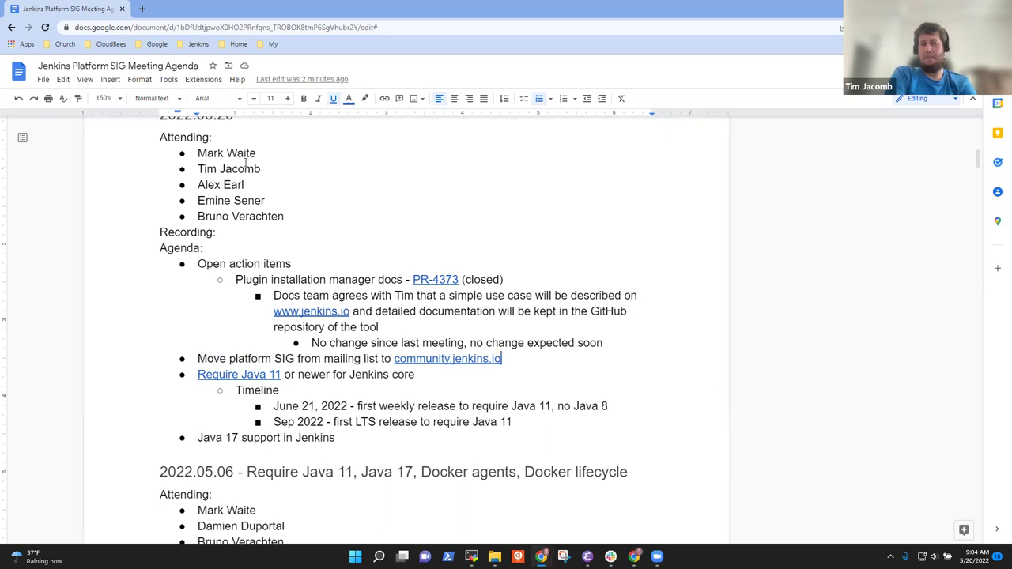
pyautogui.press('Return')
pyautogui.press('Tab')
pyautogui.write('No me')
pyautogui.press('BackSpace')
pyautogui.press('BackSpace')
pyautogui.press('BackSpace')
pyautogui.press('BackSpace')
pyautogui.press('BackSpace')
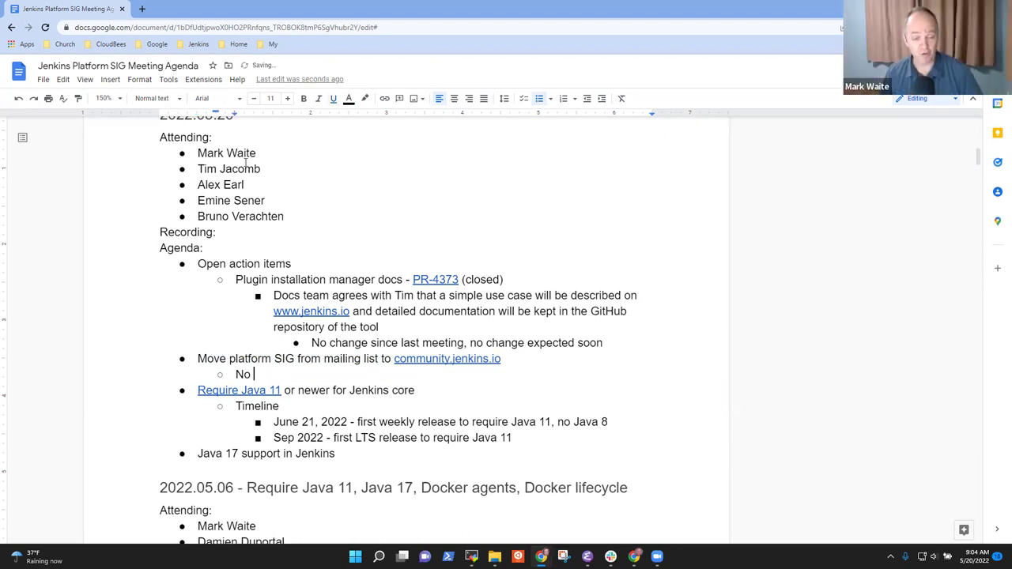
pyautogui.write('Very ')
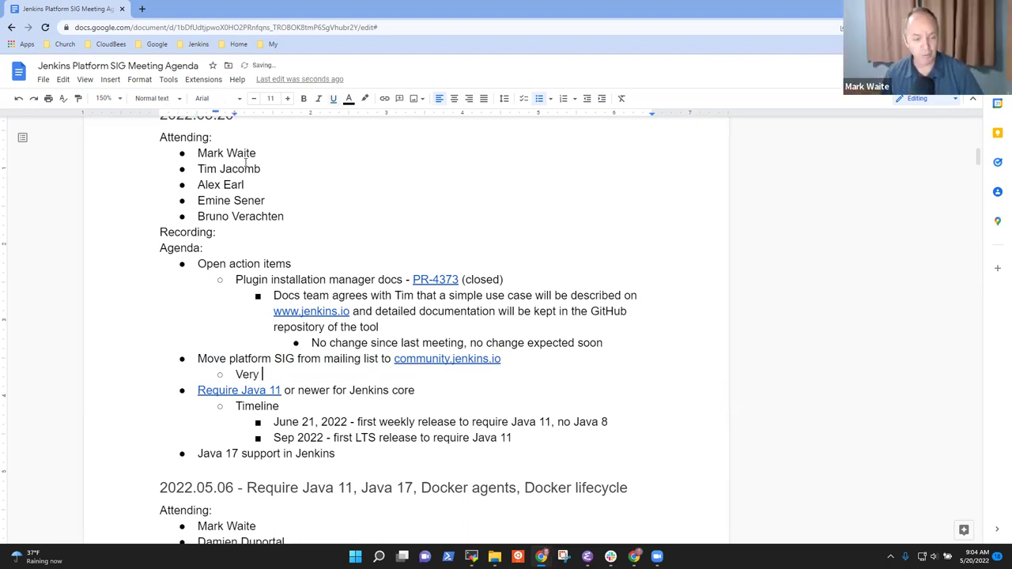
pyautogui.write('low message, ')
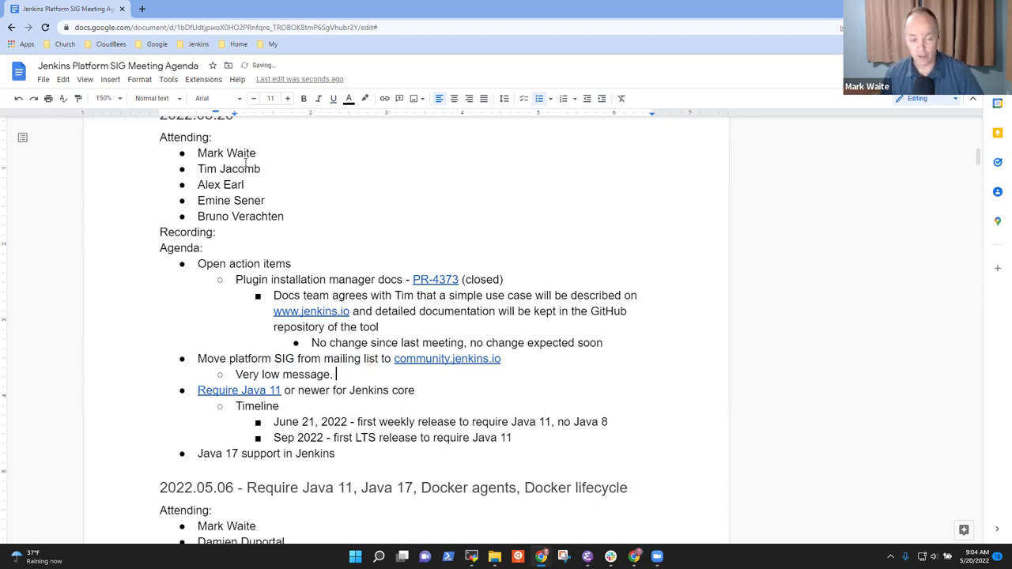
pyautogui.write('low')
pyautogui.press('BackSpace')
pyautogui.press('BackSpace')
pyautogui.press('BackSpace')
pyautogui.write('ow r')
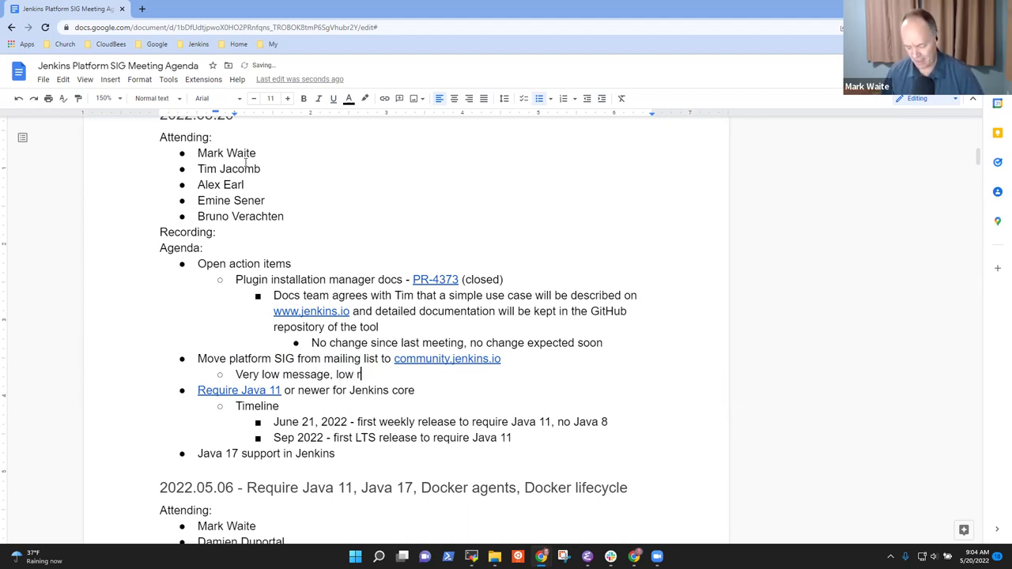
pyautogui.write('eadershhip')
pyautogui.press('BackSpace')
pyautogui.press('BackSpace')
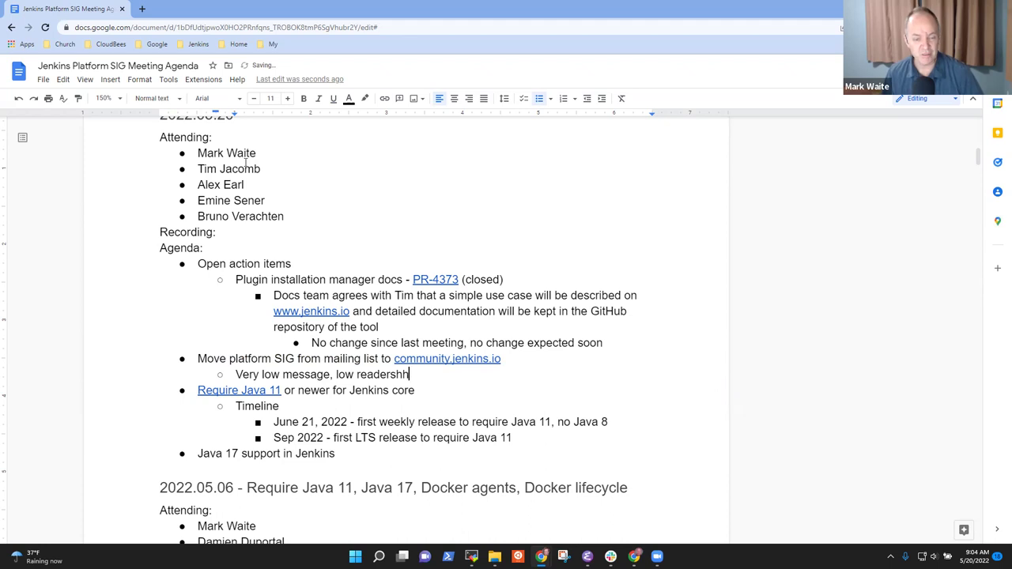
pyautogui.press('BackSpace')
pyautogui.write('ip, ')
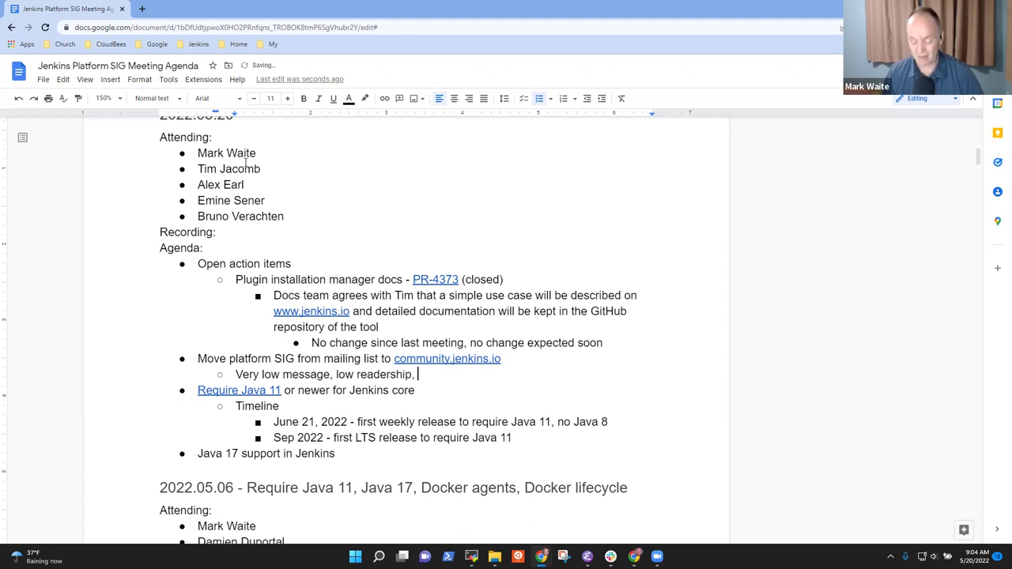
# Complete the new mailing list sub-item with the words "let's centralize for simplicity"
pyautogui.write("let's centr")
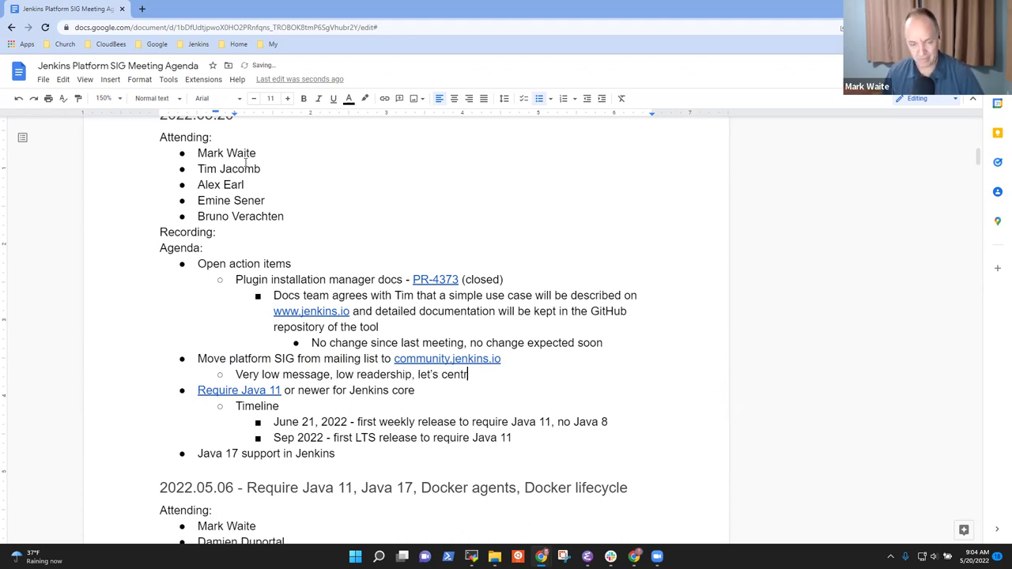
pyautogui.write('alize for sim')
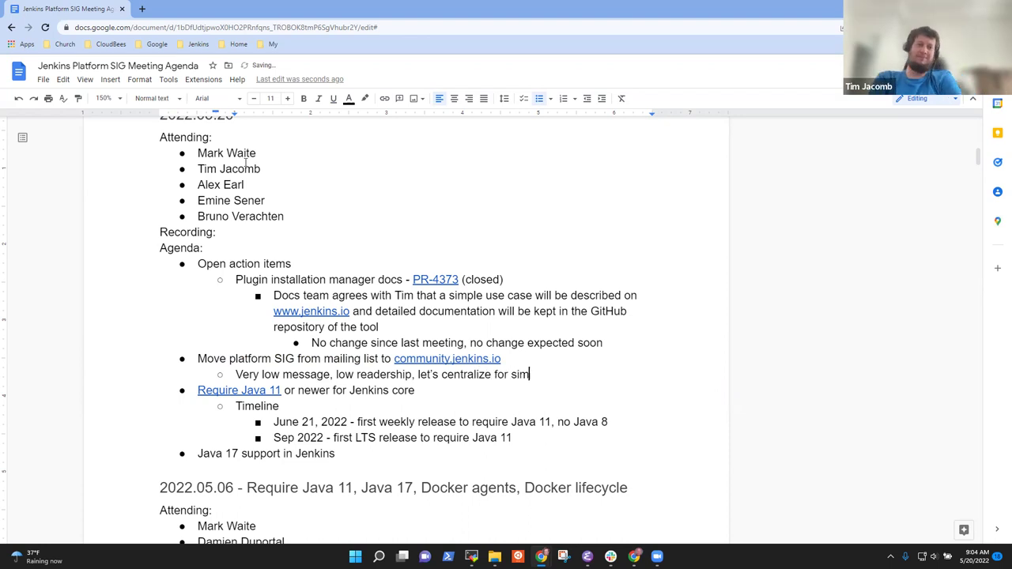
pyautogui.write('plify')
pyautogui.press('BackSpace')
pyautogui.press('BackSpace')
pyautogui.press('BackSpace')
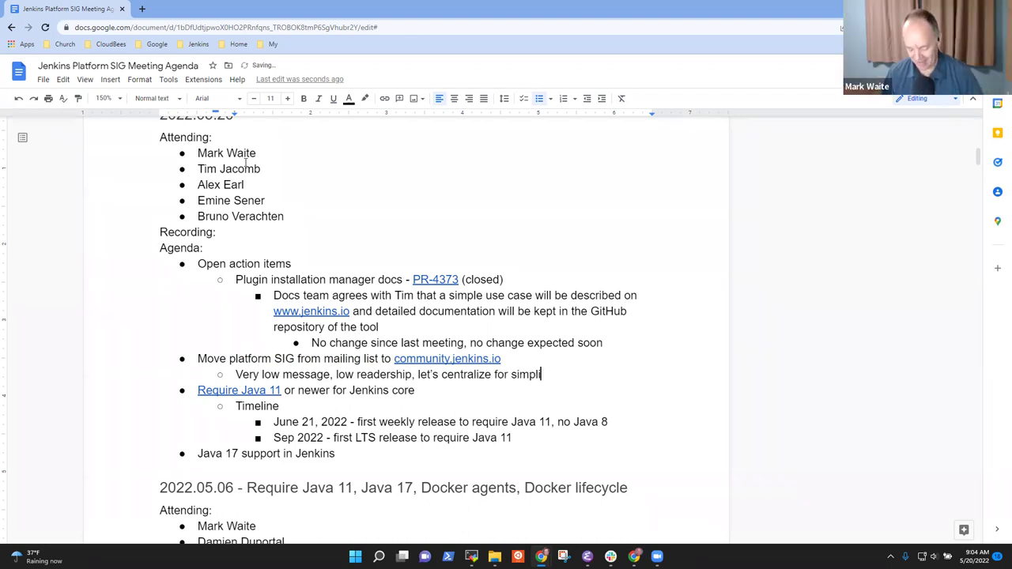
pyautogui.write('icu')
pyautogui.press('BackSpace')
pyautogui.press('BackSpace')
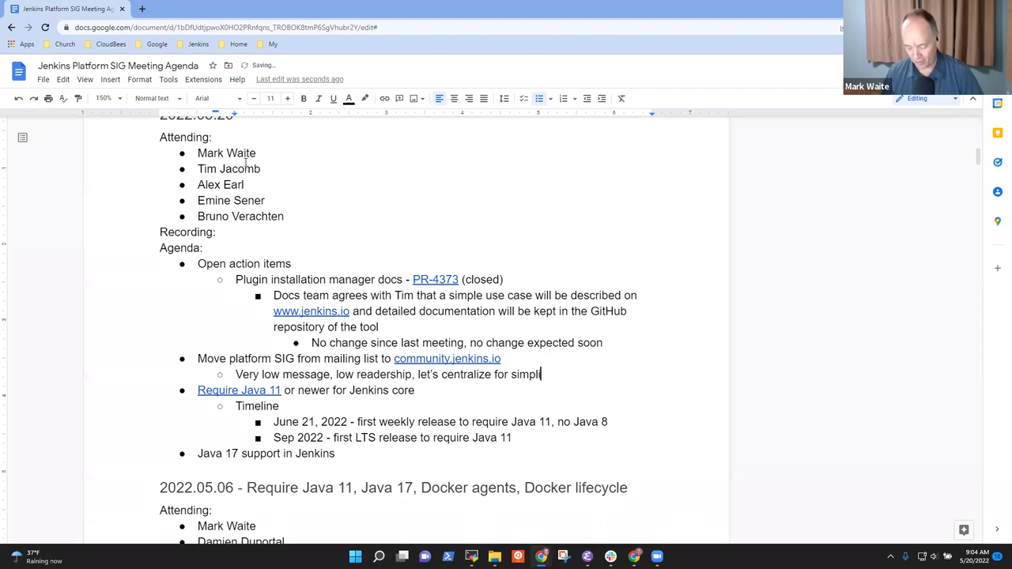
pyautogui.write('city')
# Add a second sub-item beneath the mailing list topic reading "Chat continues in gitter"
pyautogui.press('Return')
pyautogui.write('C')
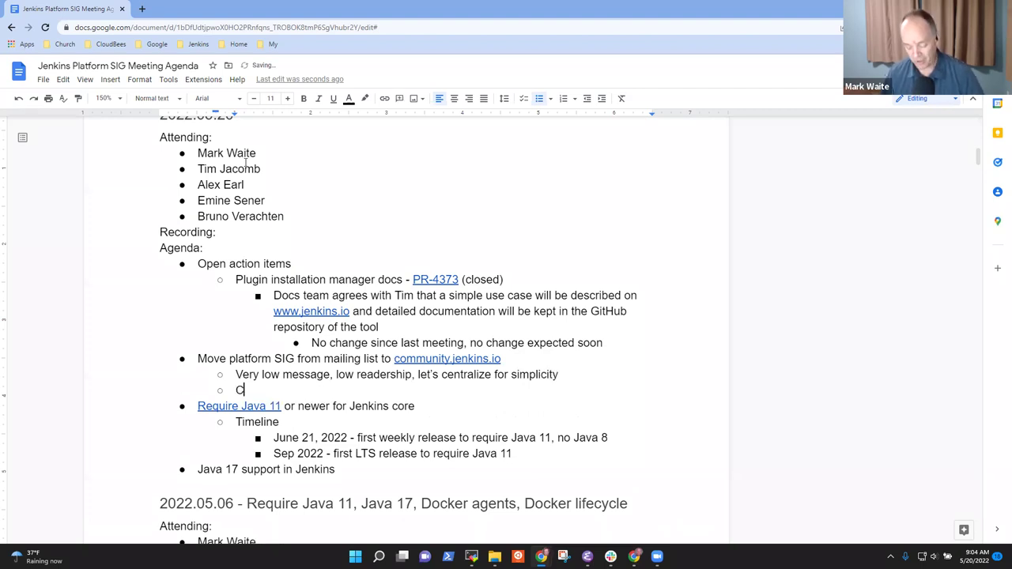
pyautogui.write('hat continues ')
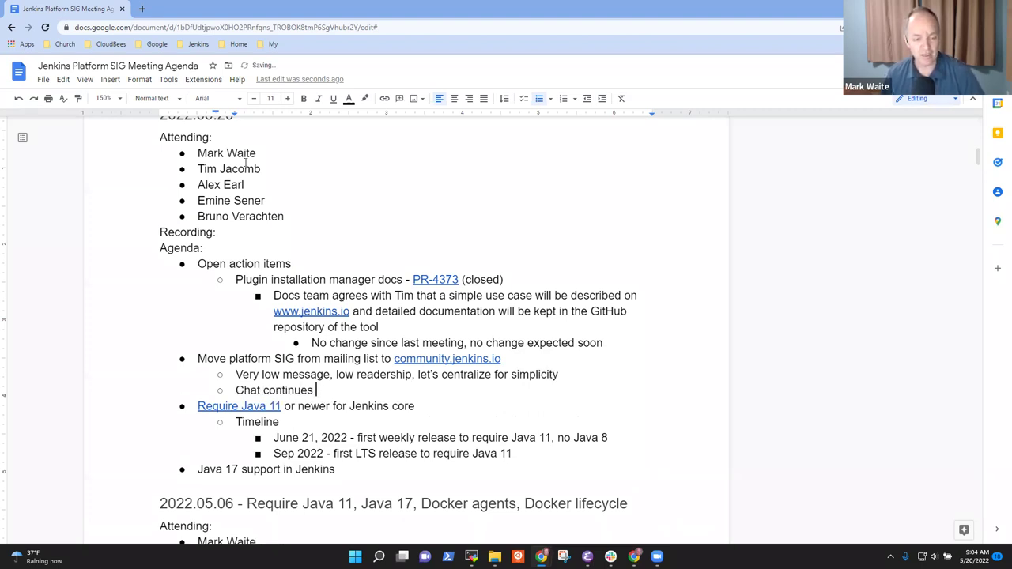
pyautogui.write('in gitter')
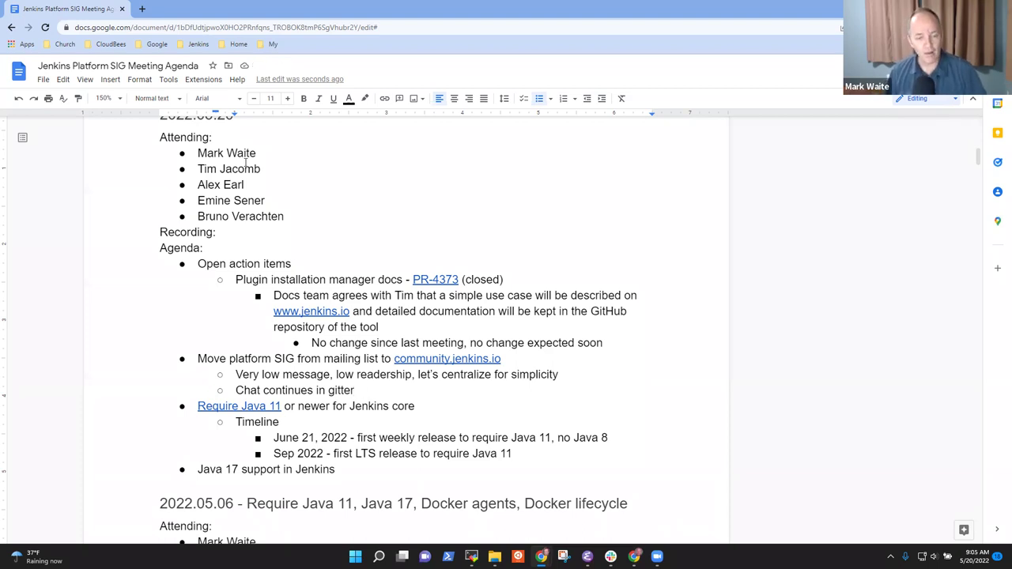
# View the Jira issue linked from the "Require Java 11" agenda topic, and return to the meeting agenda
pyautogui.click(266, 406)
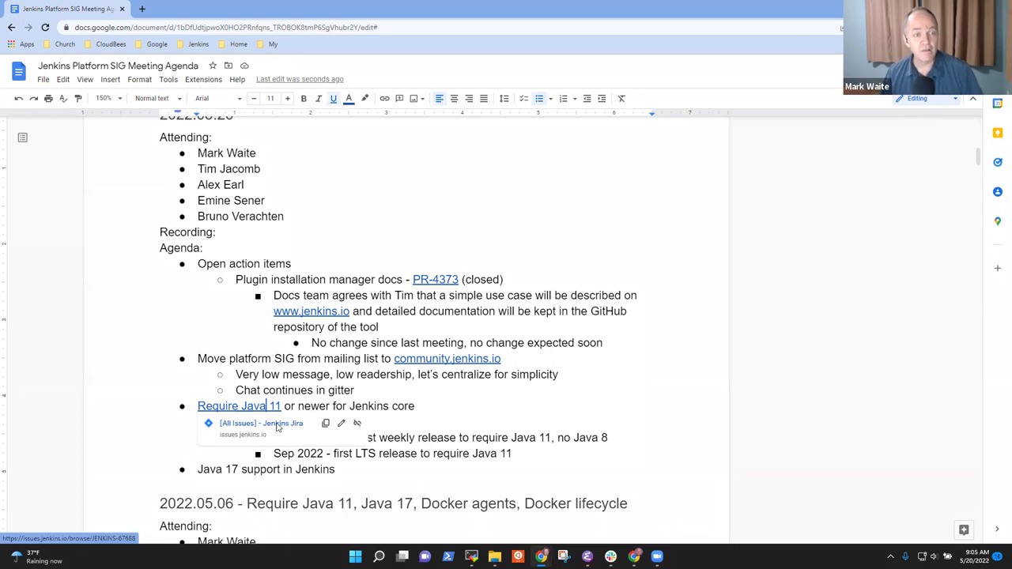
pyautogui.click(278, 423)
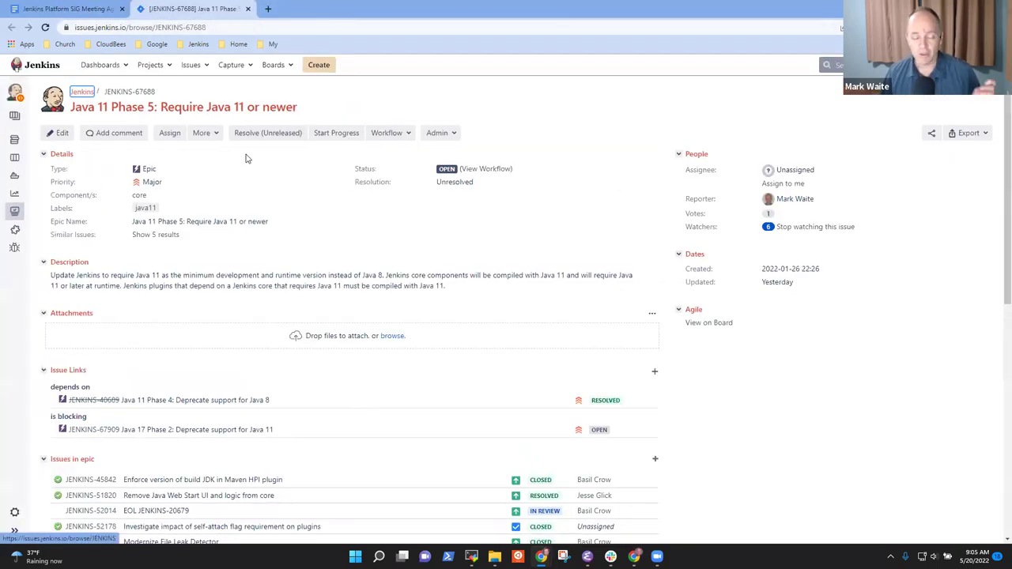
pyautogui.click(101, 8)
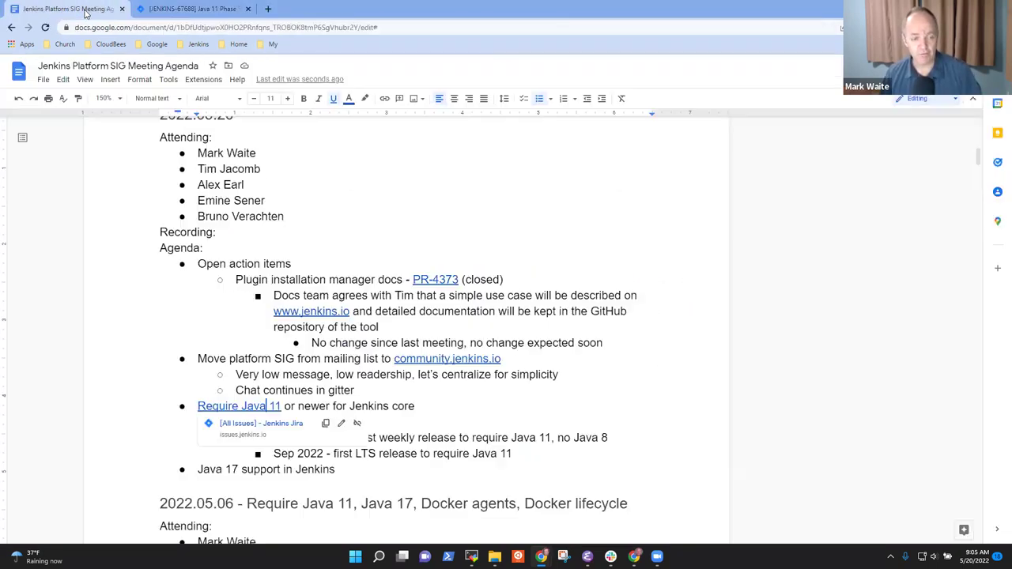
# Highlight the June 21, 2022 weekly release and Sep 2022 LTS release entries in the Java 11 timeline for review
pyautogui.click(375, 438)
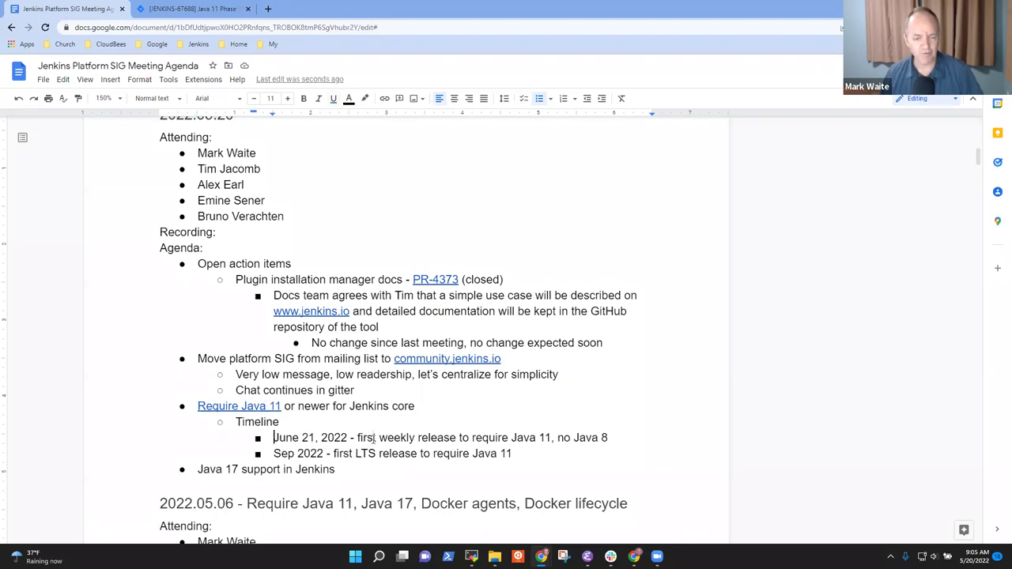
pyautogui.hotkey('shift', 'End')
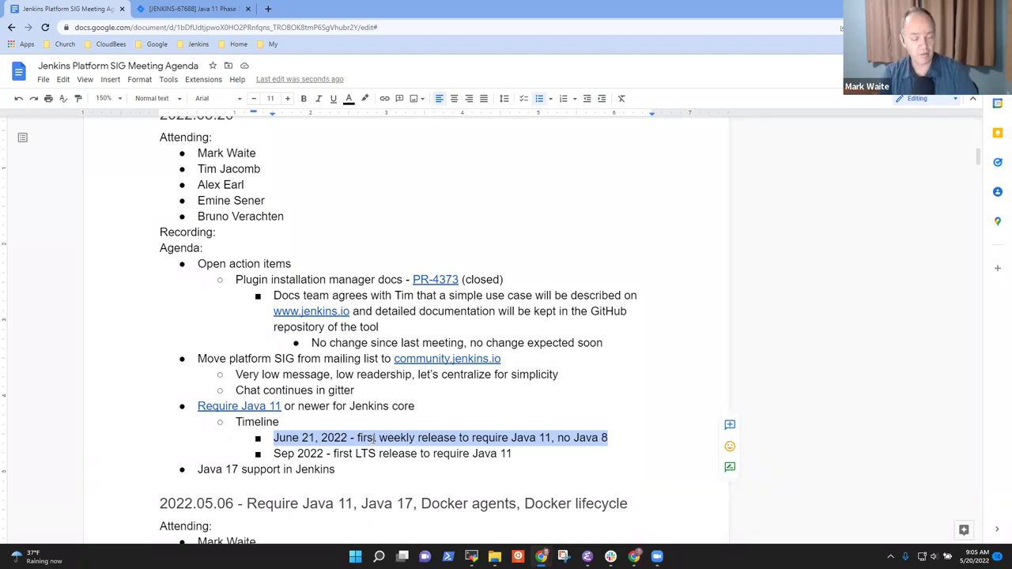
pyautogui.press('Down')
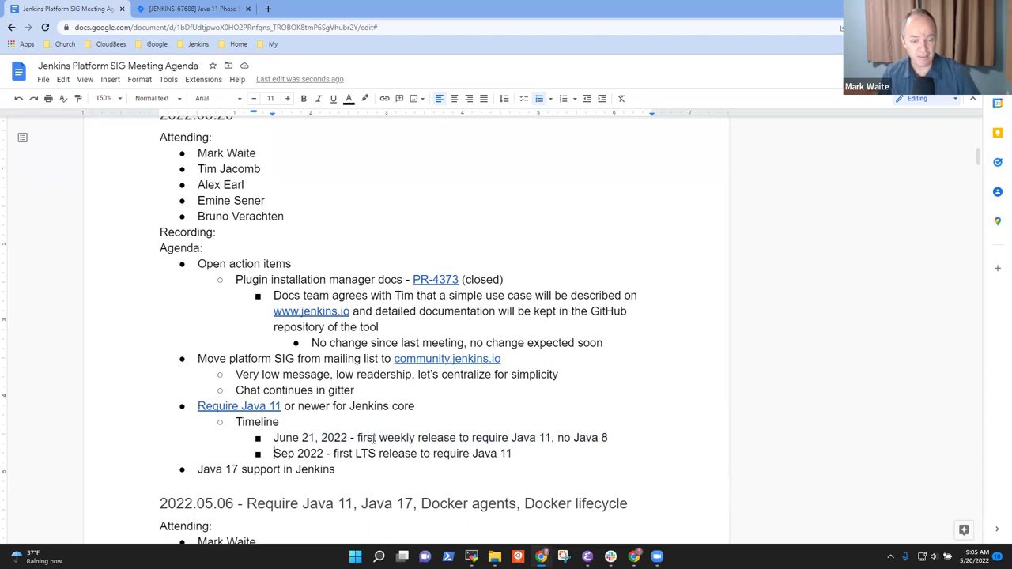
pyautogui.hotkey('shift', 'End')
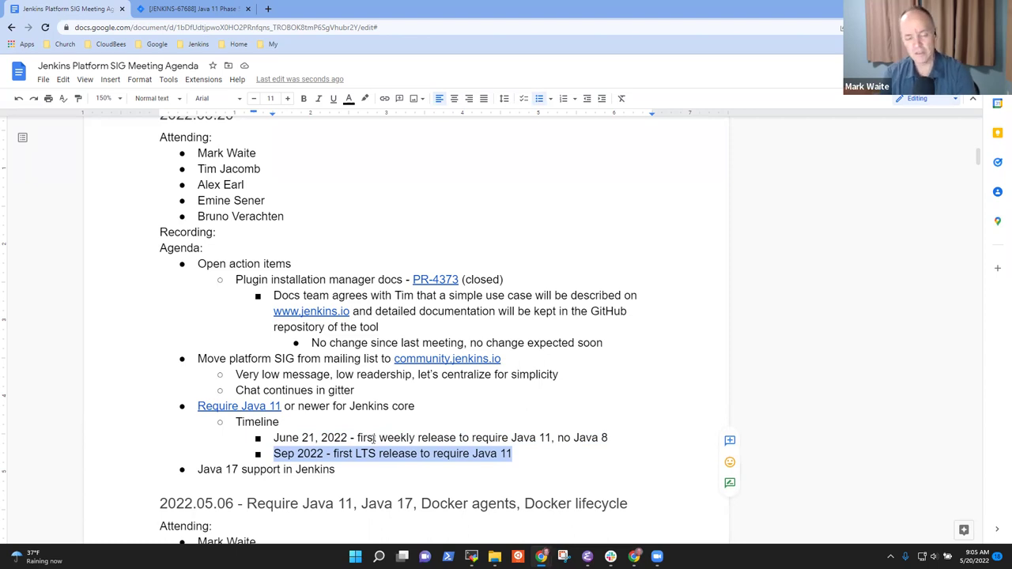
pyautogui.press('Home')
pyautogui.press('Up')
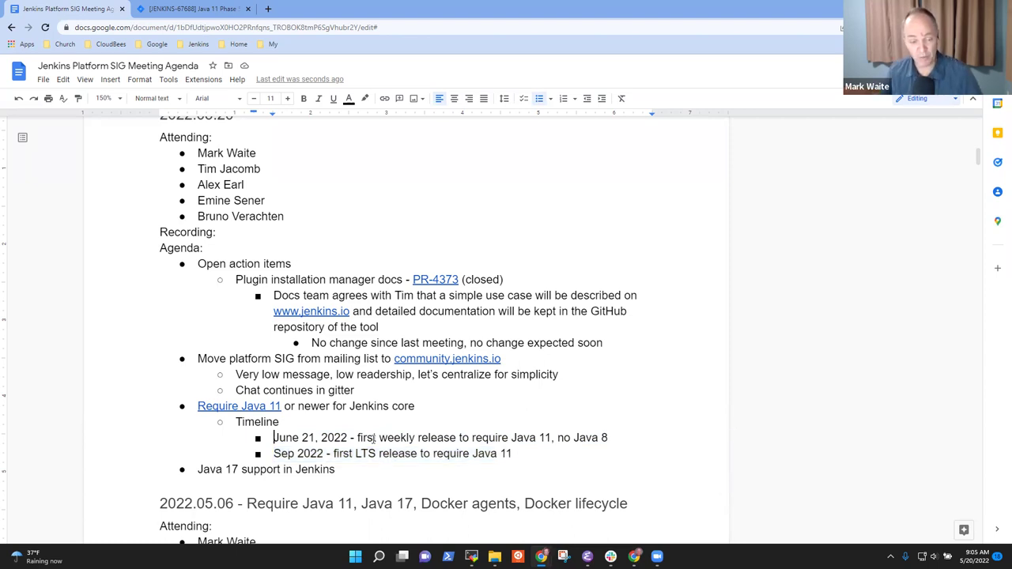
pyautogui.hotkey('shift', 'End')
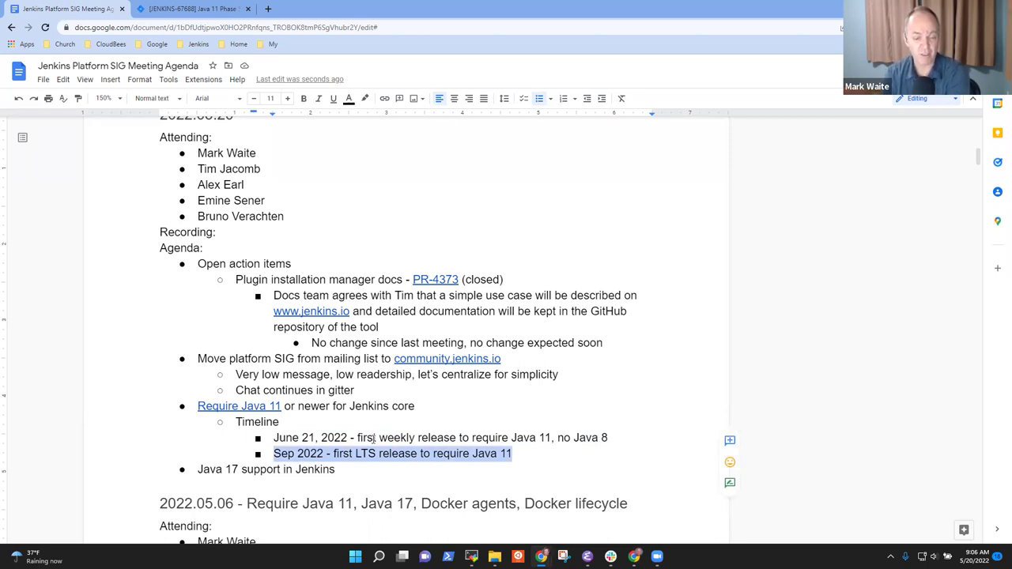
pyautogui.press('End')
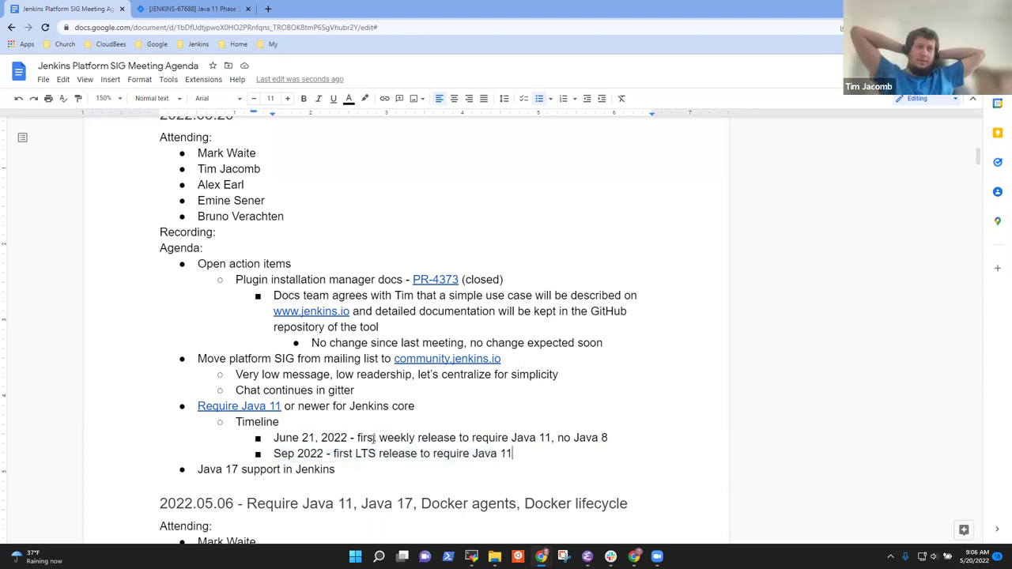
# Add a sub-item beneath the June 21, 2022 entry with the contributor's first name followed by "hopes for a blog post very soon, working on it"
pyautogui.press('Up')
pyautogui.press('End')
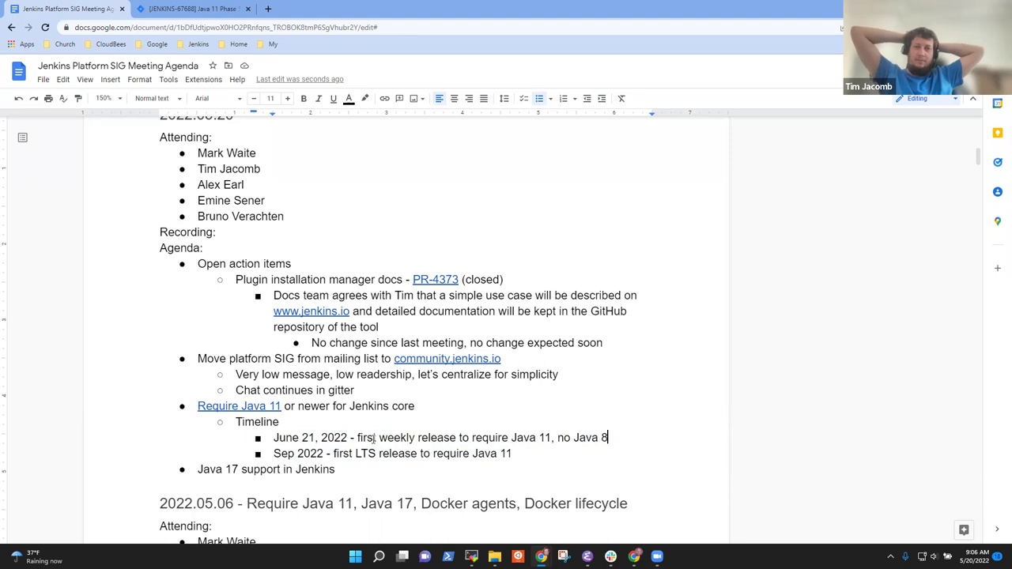
pyautogui.press('Return')
pyautogui.press('Tab')
pyautogui.write('BNot')
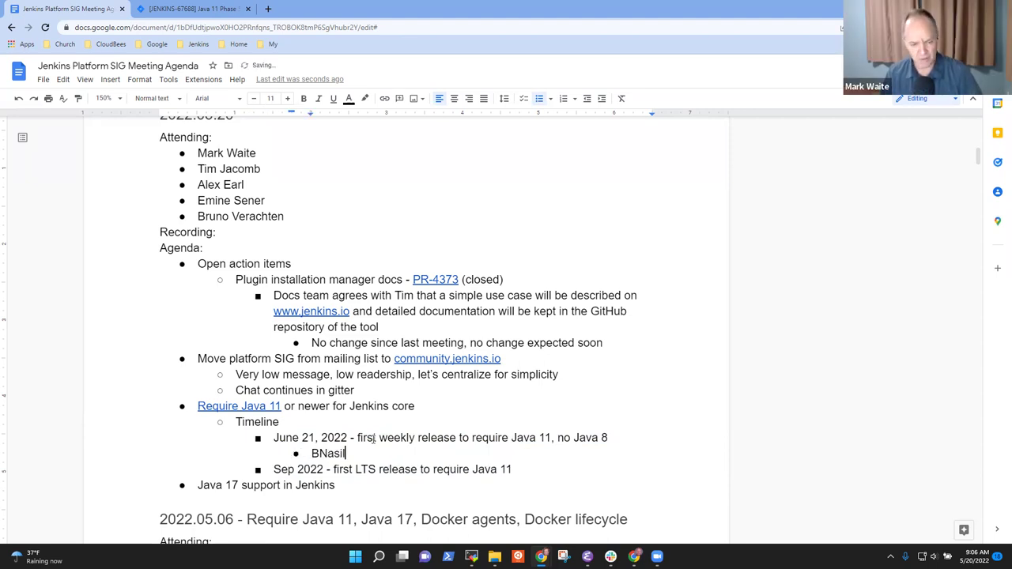
pyautogui.press('BackSpace')
pyautogui.press('BackSpace')
pyautogui.press('BackSpace')
pyautogui.press('BackSpace')
pyautogui.write('Basil ')
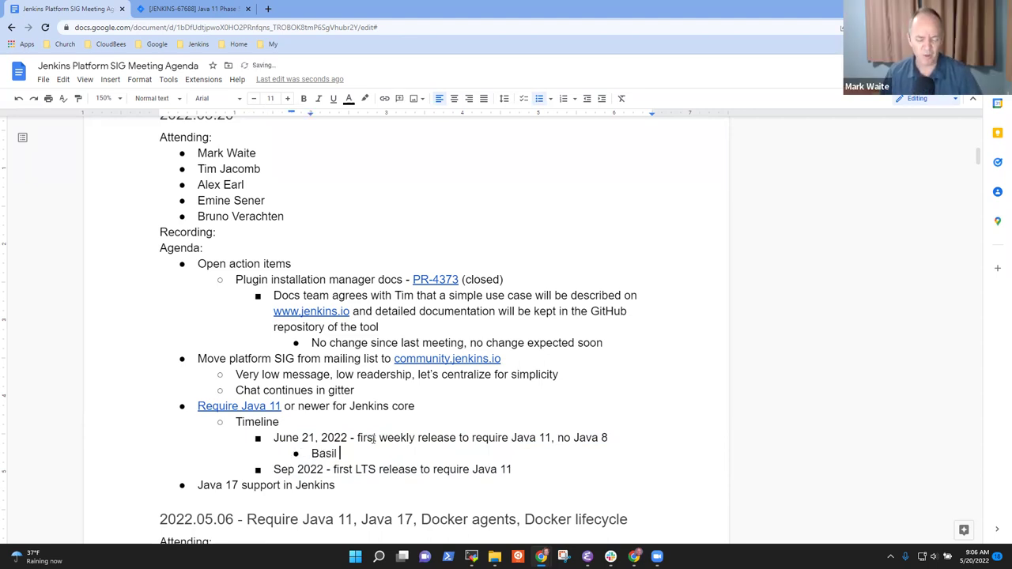
pyautogui.write('hopes fo')
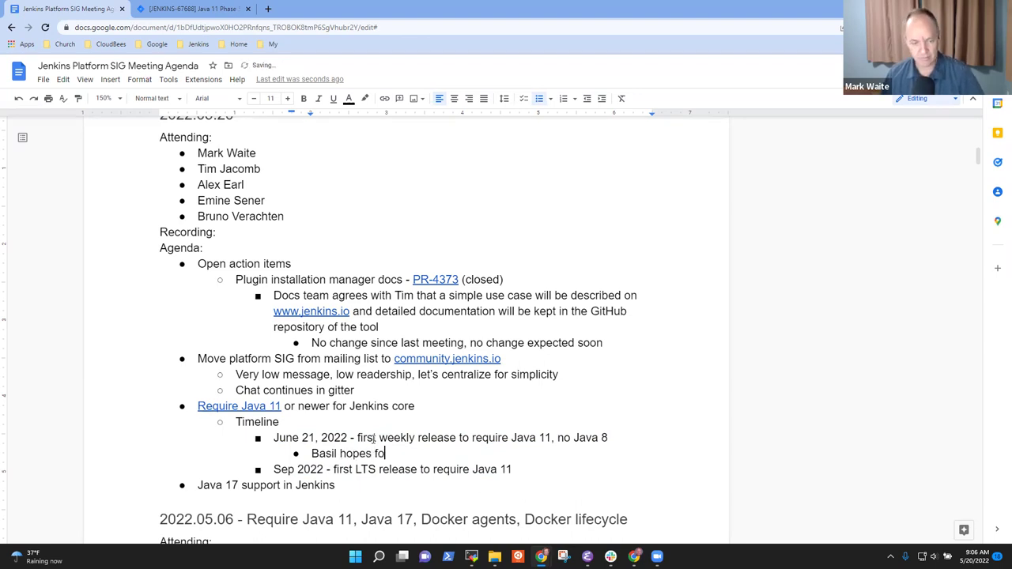
pyautogui.write('r a blog post very soon')
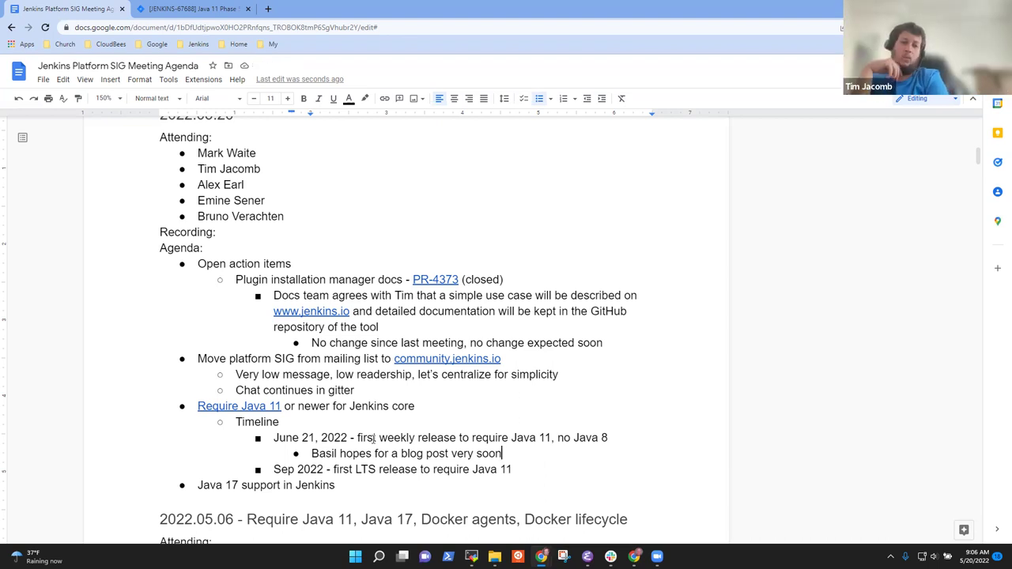
pyautogui.write(', working on it')
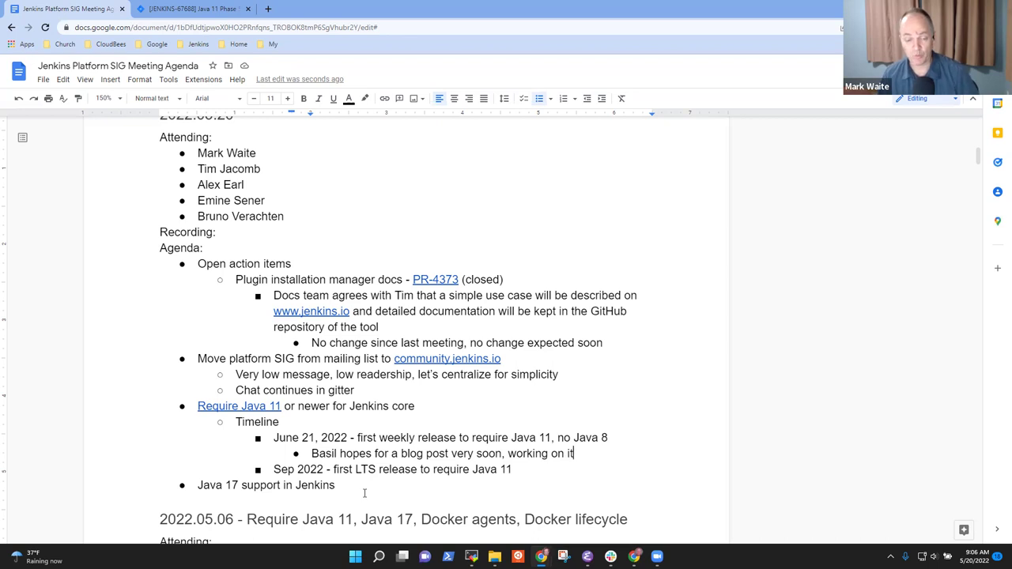
# Add a second sub-item beneath the June 21, 2022 entry, after the blog post note, reading "See docs office hours notes and Jira"
pyautogui.hotkey('shift', 'Home')
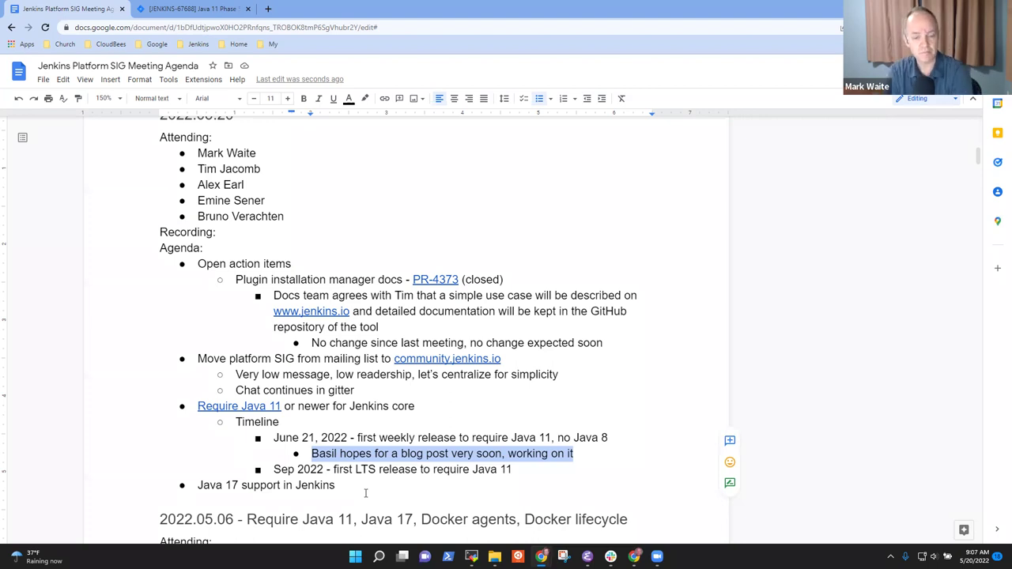
pyautogui.press('End')
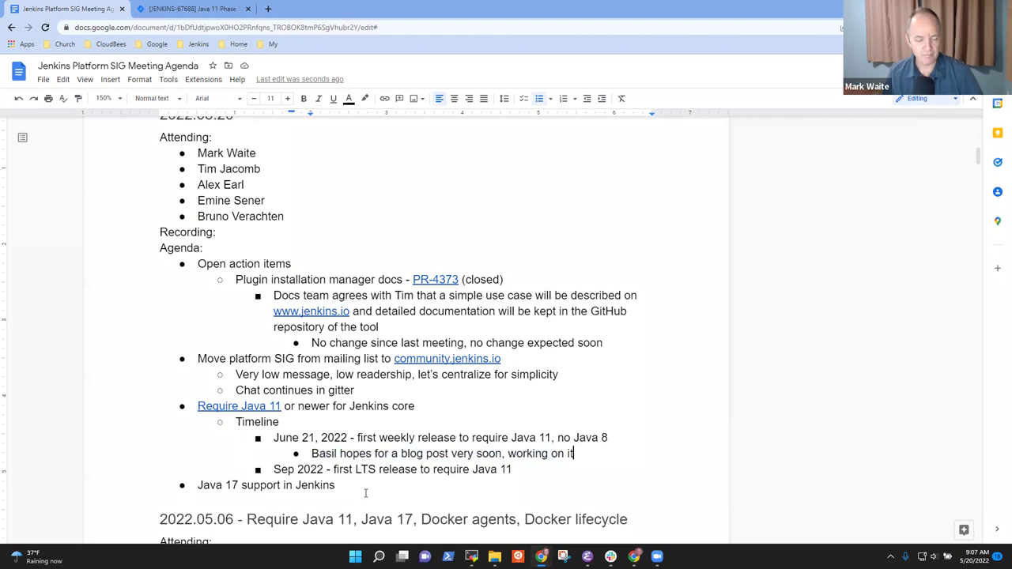
pyautogui.press('Return')
pyautogui.write('See ')
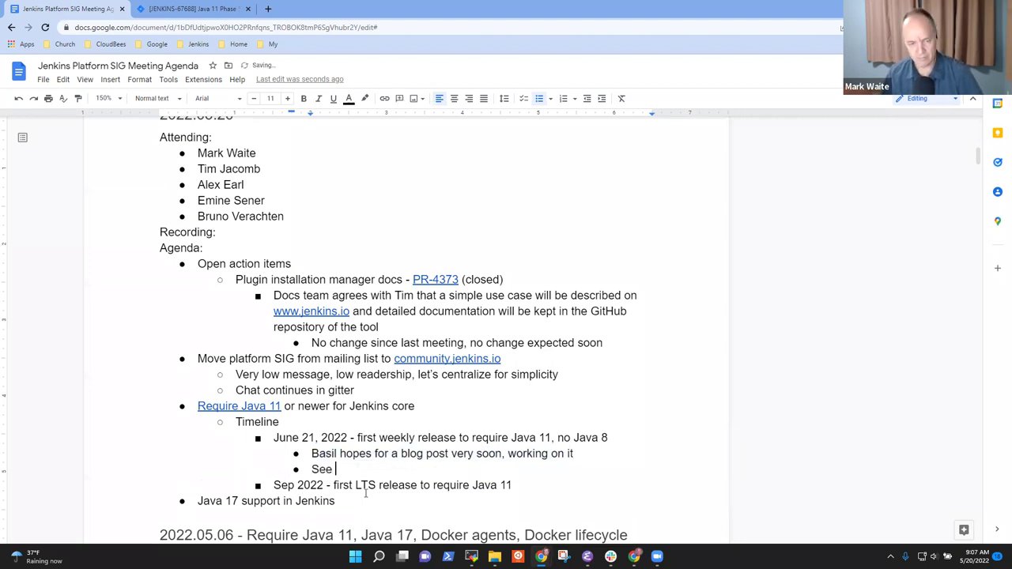
pyautogui.write('docs office ')
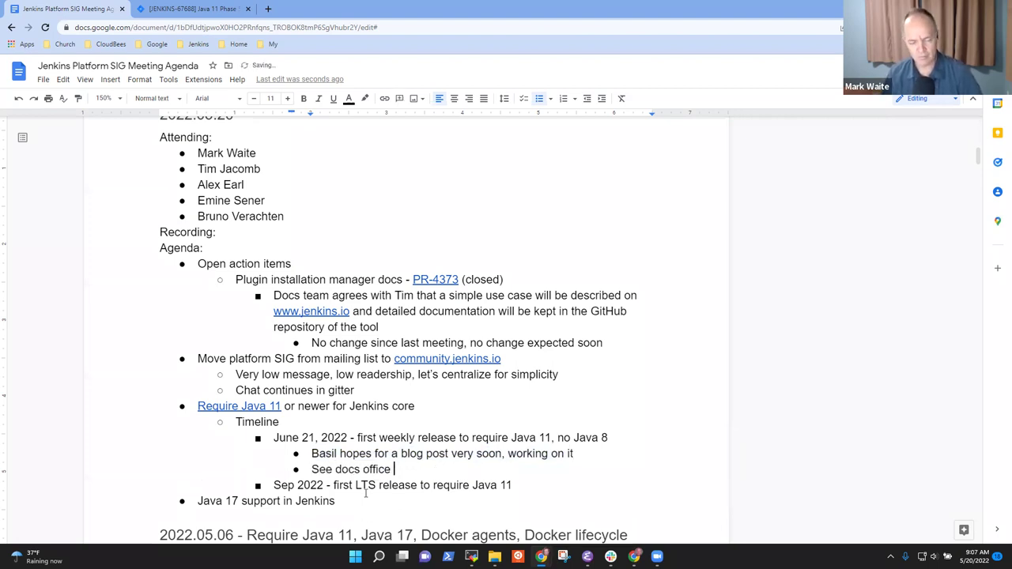
pyautogui.write('hours not')
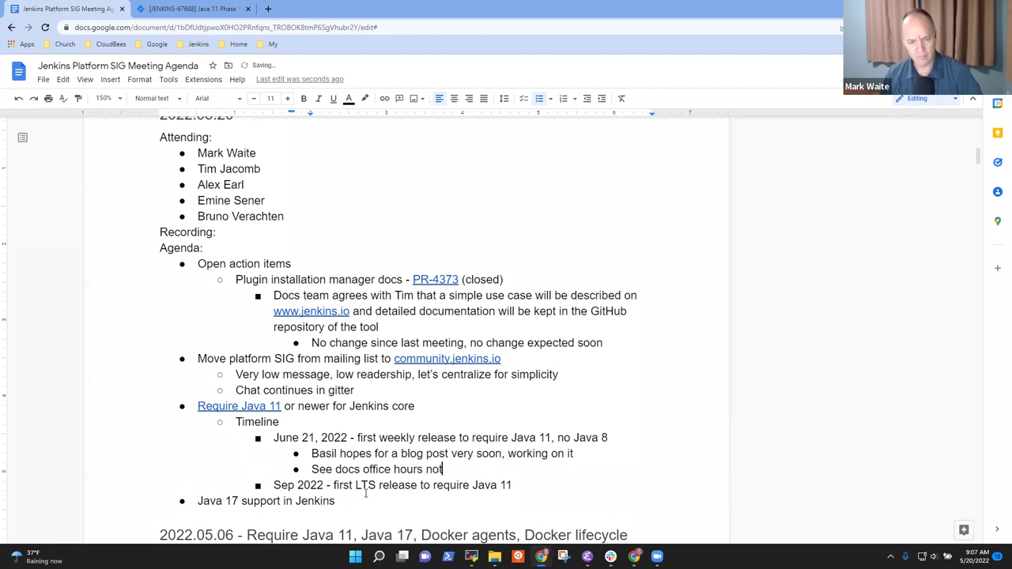
pyautogui.write('es and Jira')
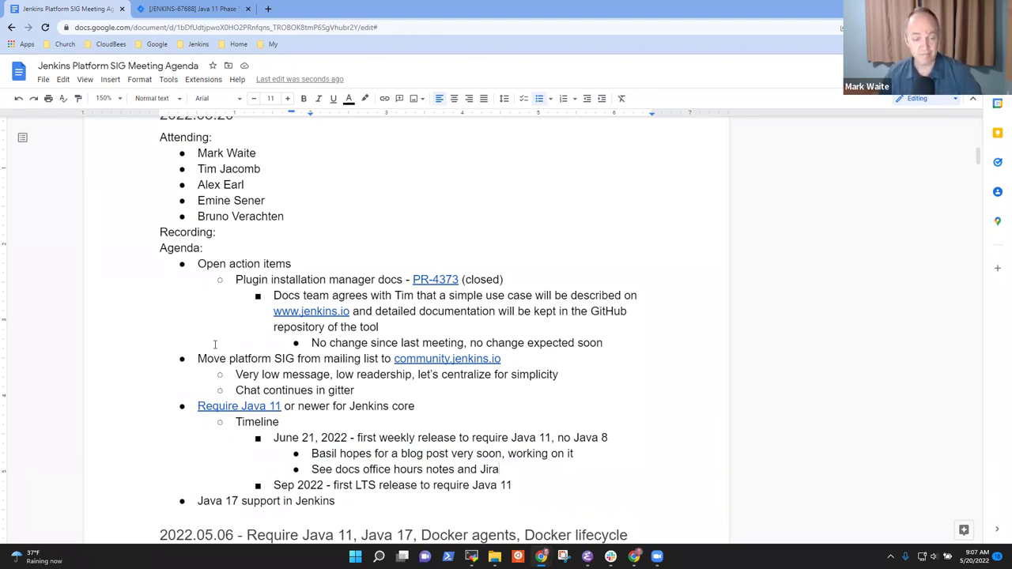
# Open the Jira epic linked from "Require Java 11" and examine its list of issues in the epic
pyautogui.click(248, 409)
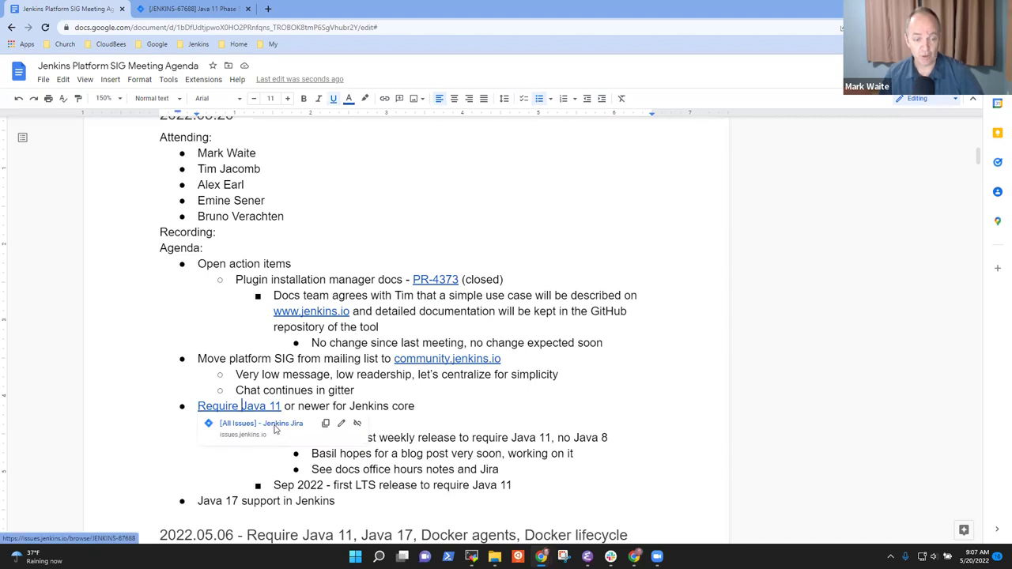
pyautogui.click(276, 427)
pyautogui.scroll(-3, 273, 348)
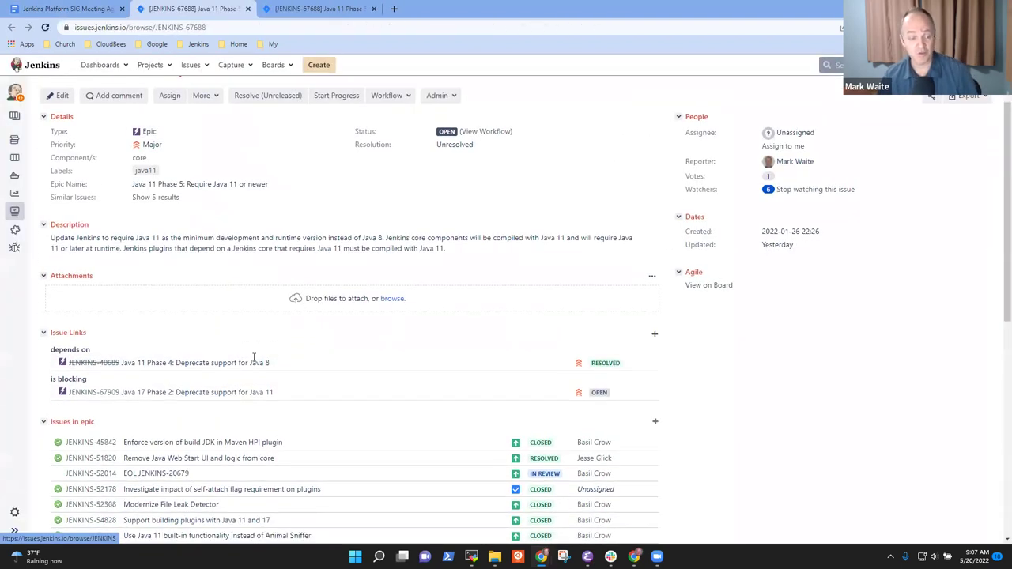
pyautogui.scroll(-3, 264, 359)
pyautogui.scroll(1, 266, 356)
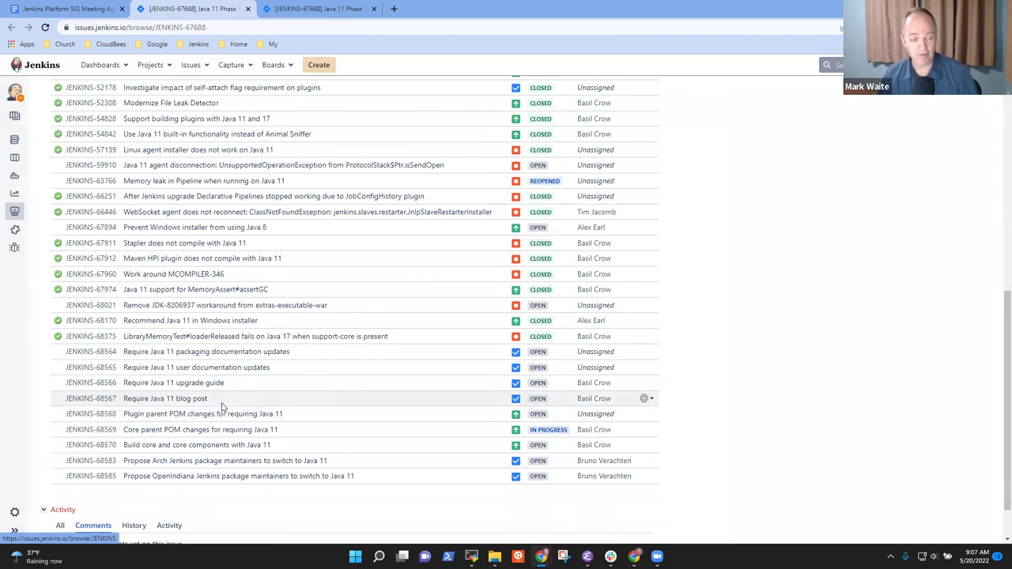
# Highlight in turn the epic's Require Java 11 blog post, upgrade guide, user documentation updates and packaging documentation updates issues
pyautogui.moveTo(215, 401); pyautogui.dragTo(12, 401)
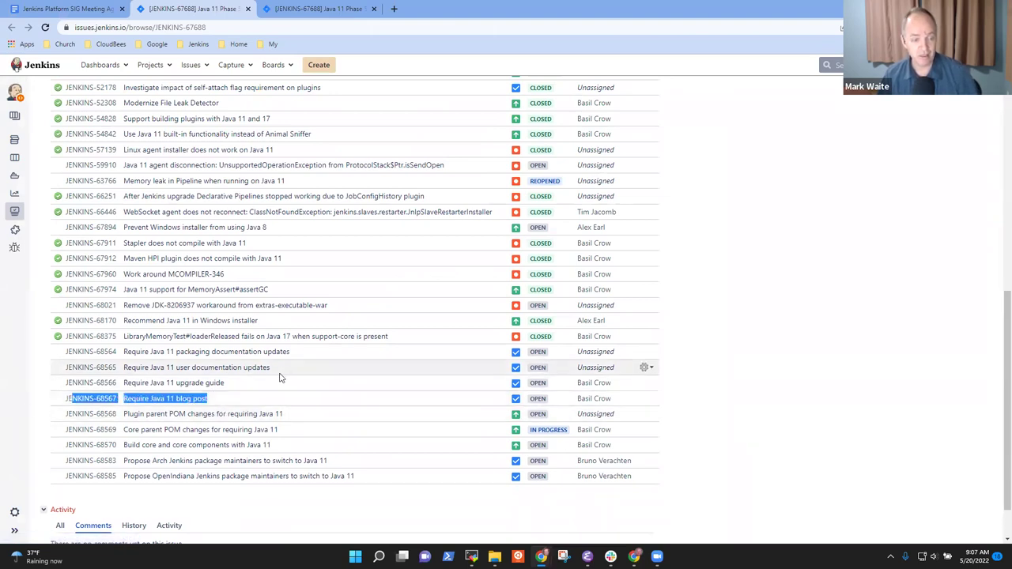
pyautogui.click(235, 385)
pyautogui.moveTo(236, 385); pyautogui.dragTo(102, 387)
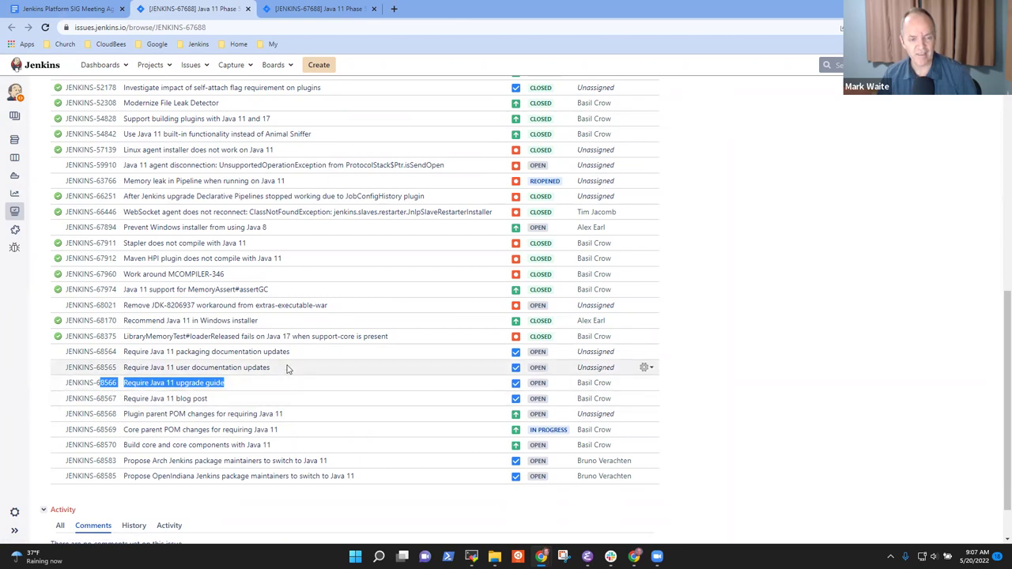
pyautogui.click(267, 367)
pyautogui.moveTo(267, 368); pyautogui.dragTo(118, 373)
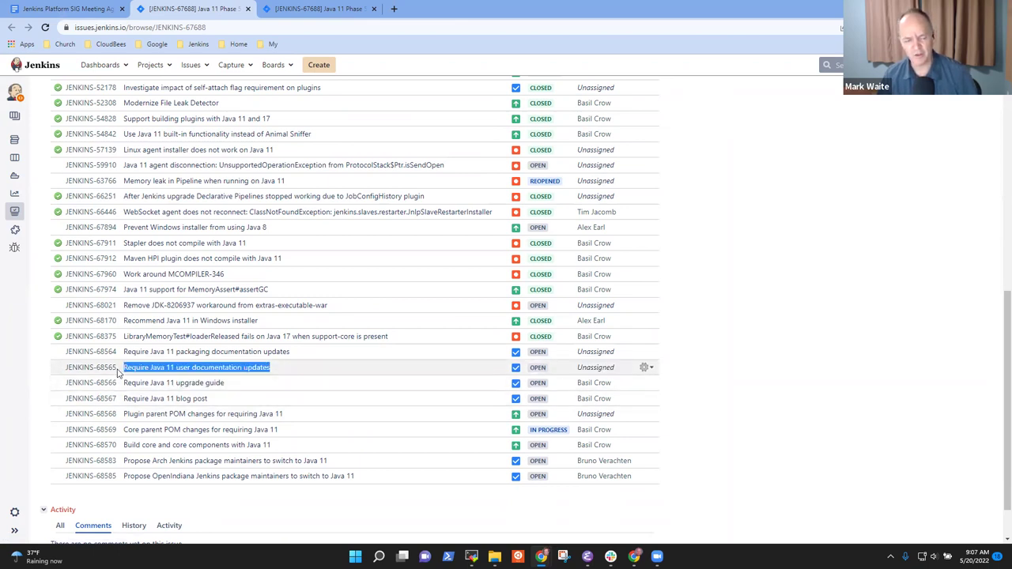
pyautogui.moveTo(319, 357); pyautogui.dragTo(122, 353)
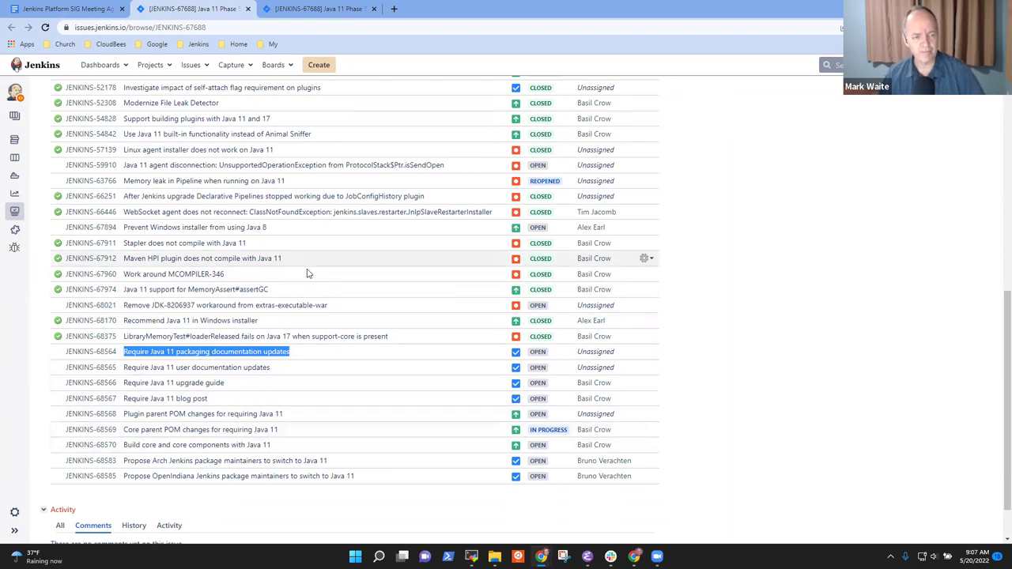
# Return to the meeting agenda document and start a sub-item beneath "Java 17 support in Jenkins" in the 2022.05.20 agenda
pyautogui.click(74, 7)
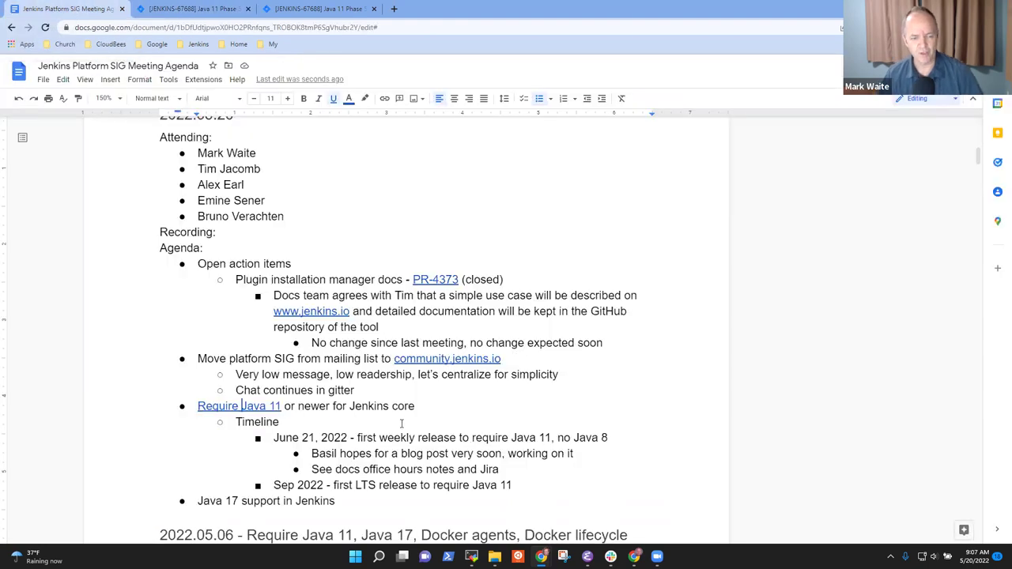
pyautogui.click(372, 484)
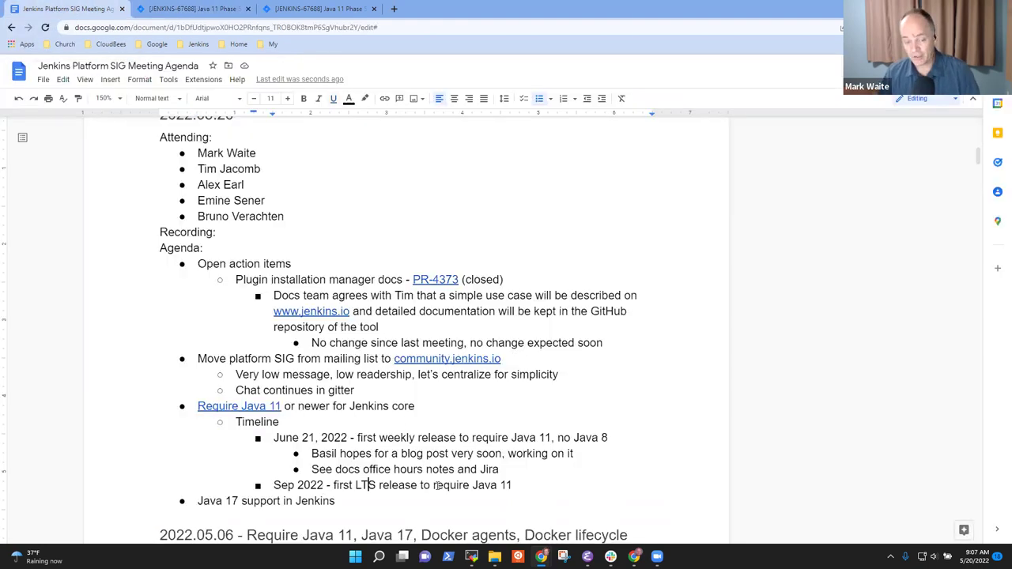
pyautogui.scroll(-1, 439, 488)
pyautogui.scroll(-1, 439, 488)
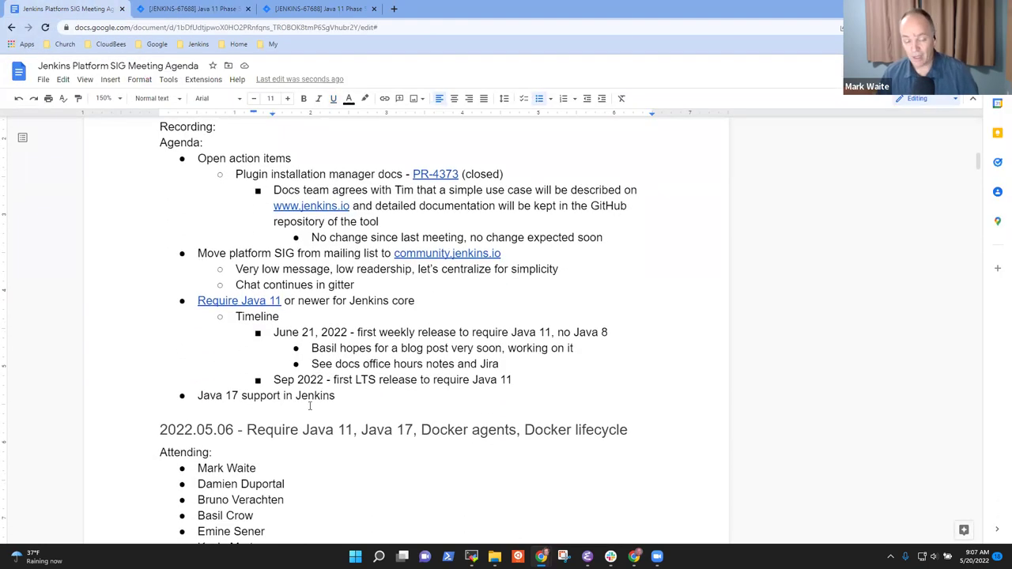
pyautogui.click(350, 398)
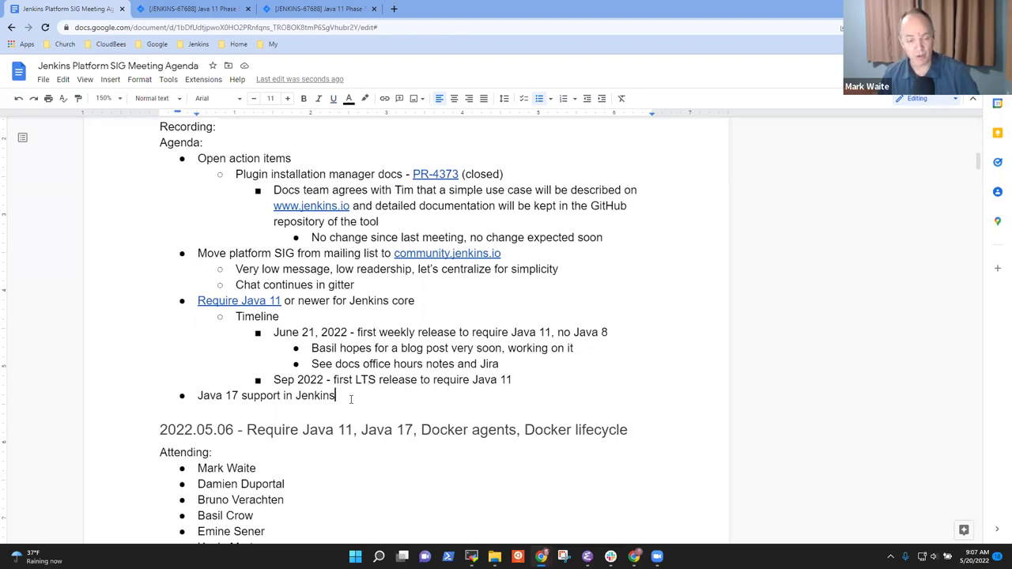
pyautogui.press('Return')
pyautogui.press('Tab')
# Write "Preview is running, no serious complaints, needs more test time" in the new sub-item under Java 17 support
pyautogui.write('Previ')
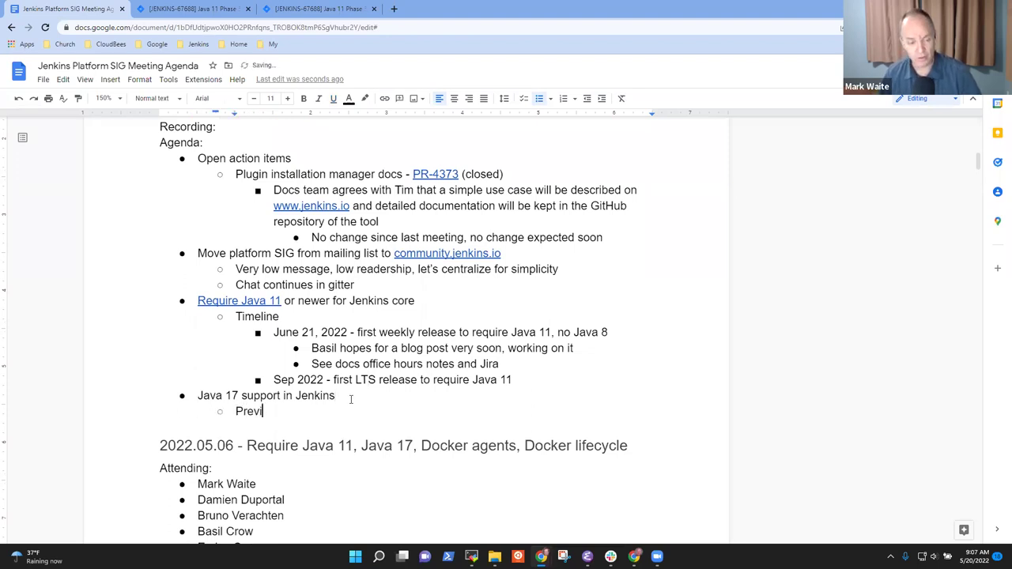
pyautogui.write('ew is runn')
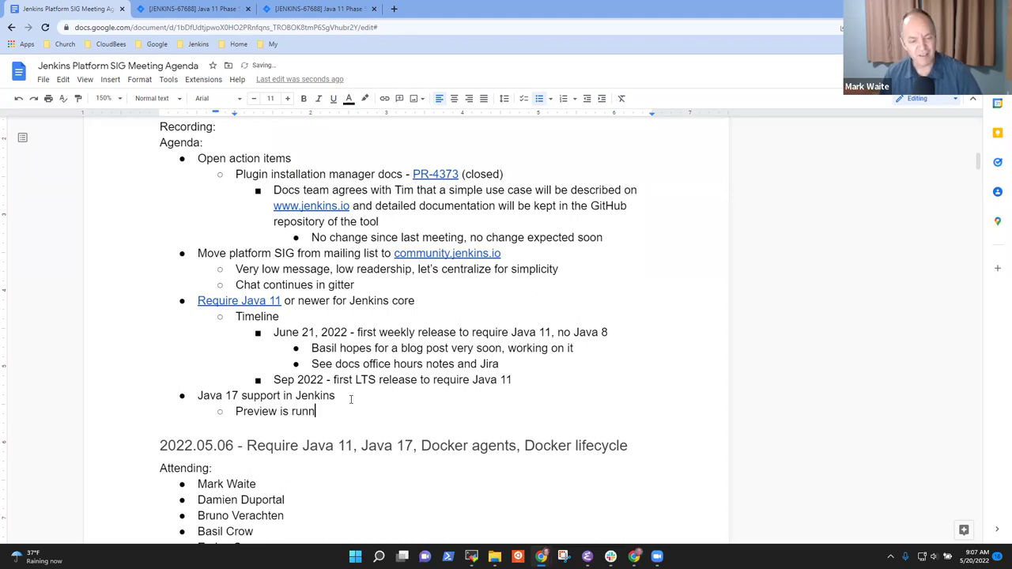
pyautogui.write('ing, ')
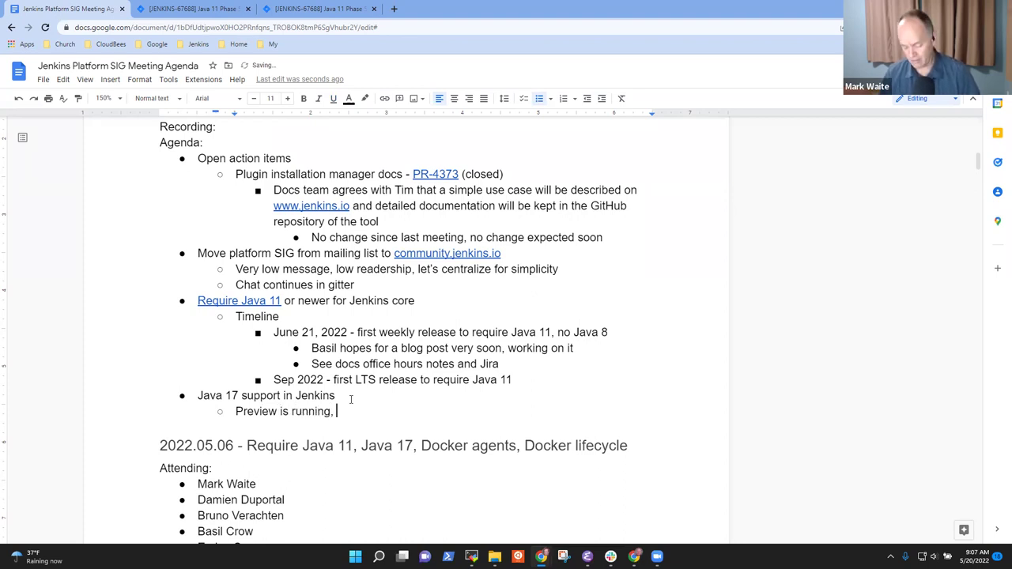
pyautogui.write('no serious copma')
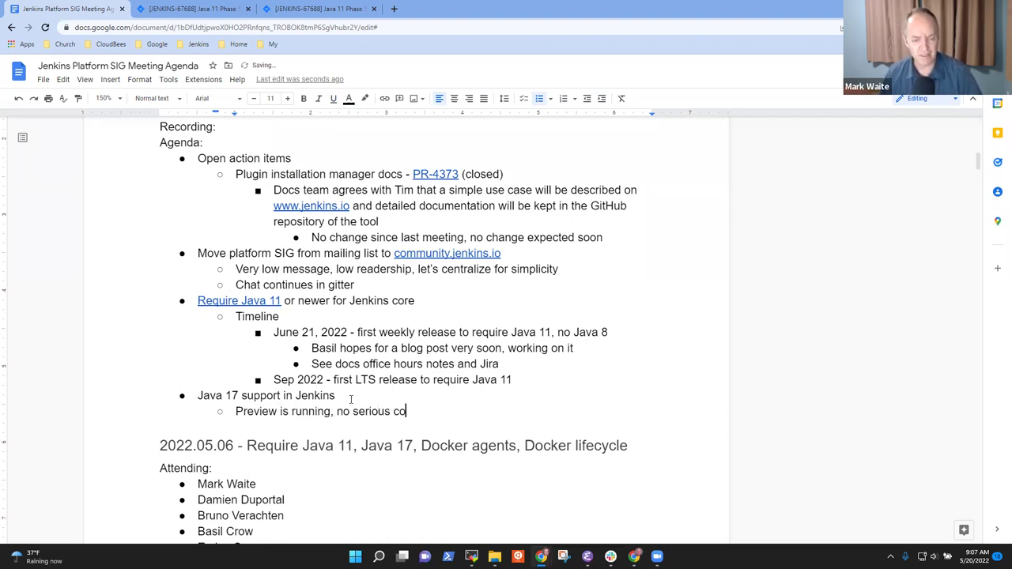
pyautogui.press('BackSpace')
pyautogui.hotkey('ctrl', 'BackSpace')
pyautogui.write('copml')
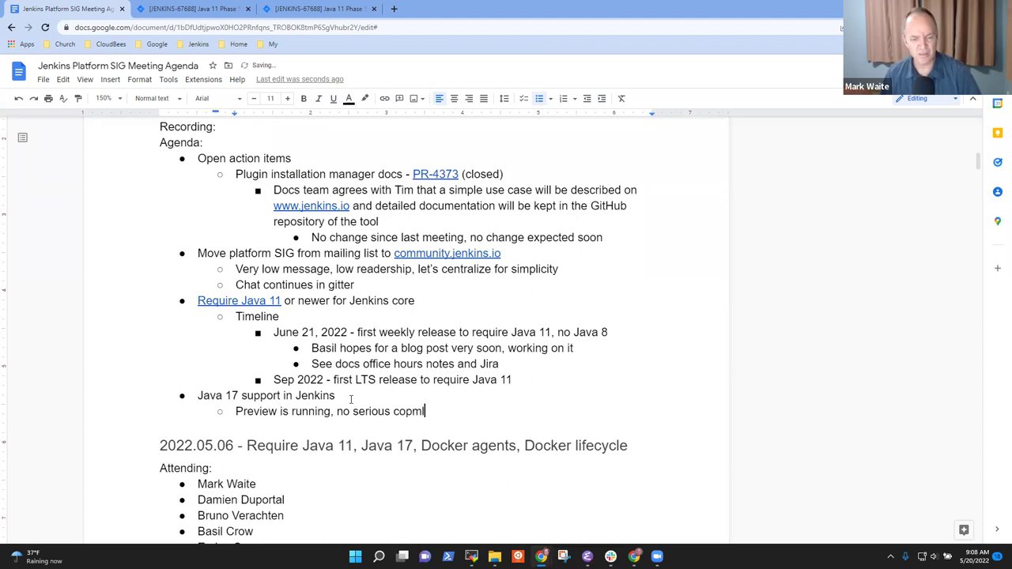
pyautogui.write('e')
pyautogui.press('BackSpace')
pyautogui.press('BackSpace')
pyautogui.press('BackSpace')
pyautogui.press('BackSpace')
pyautogui.write('mpla')
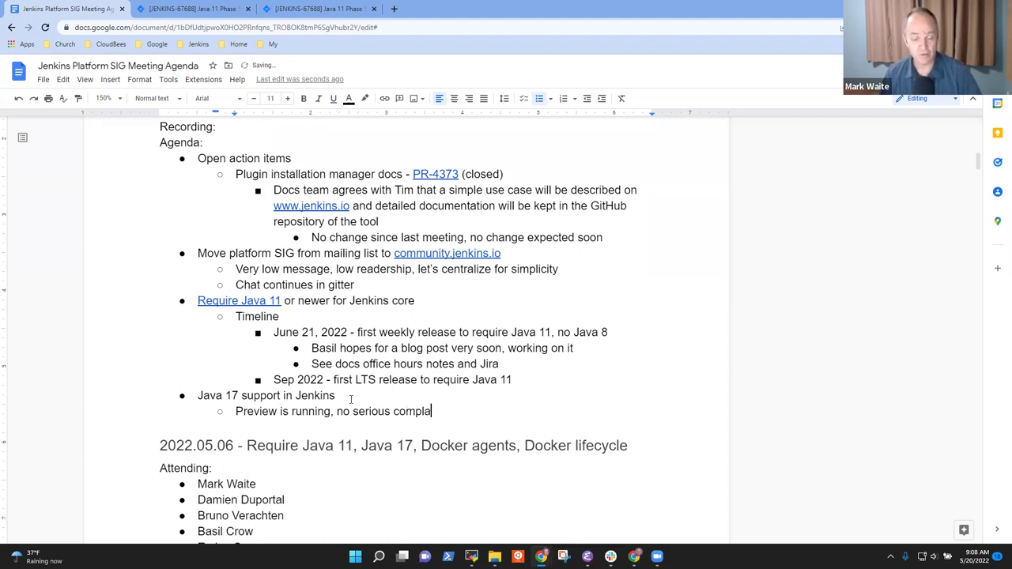
pyautogui.write('ints, needs')
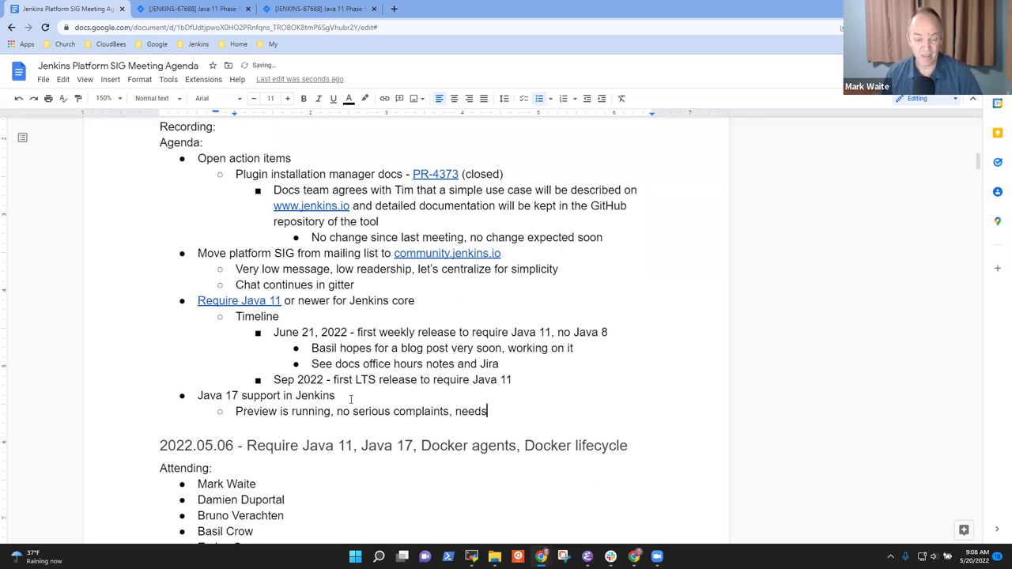
pyautogui.write(' more test times')
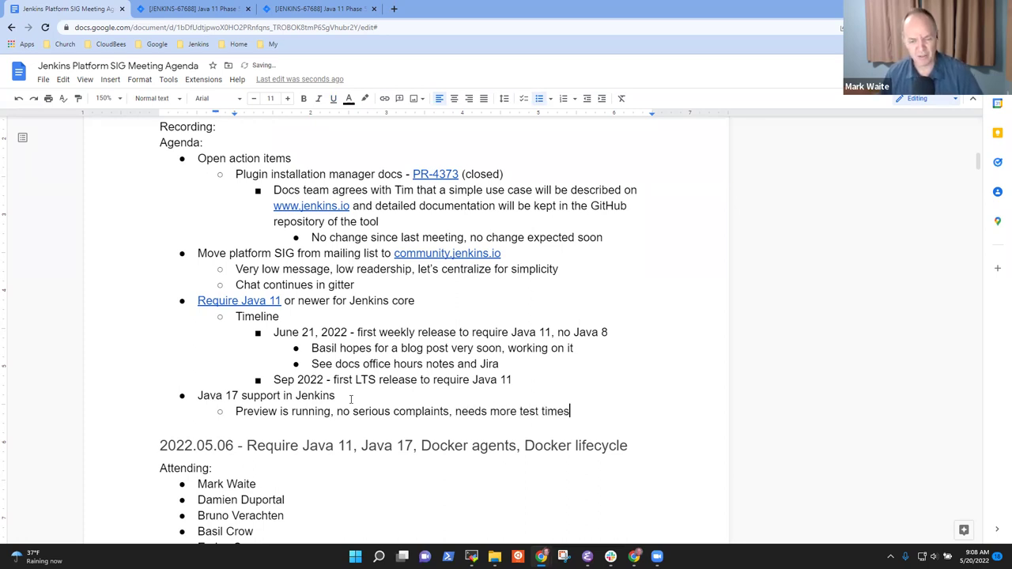
pyautogui.press('BackSpace')
# Try a second Java 17 sub-item reading "Some tooling may be in progress" and clear its text again
pyautogui.press('Return')
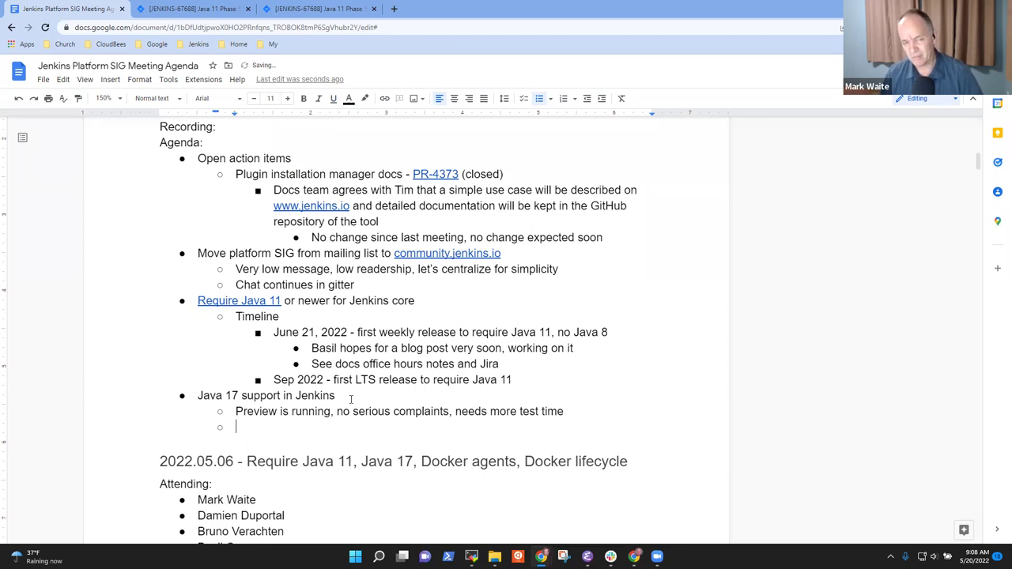
pyautogui.write('Som')
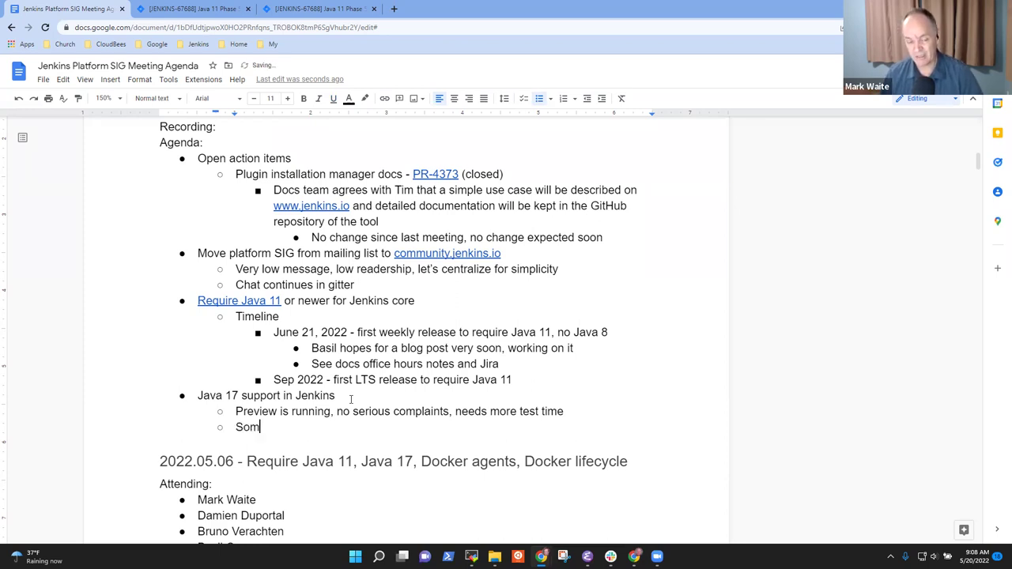
pyautogui.write('e tooling may be ')
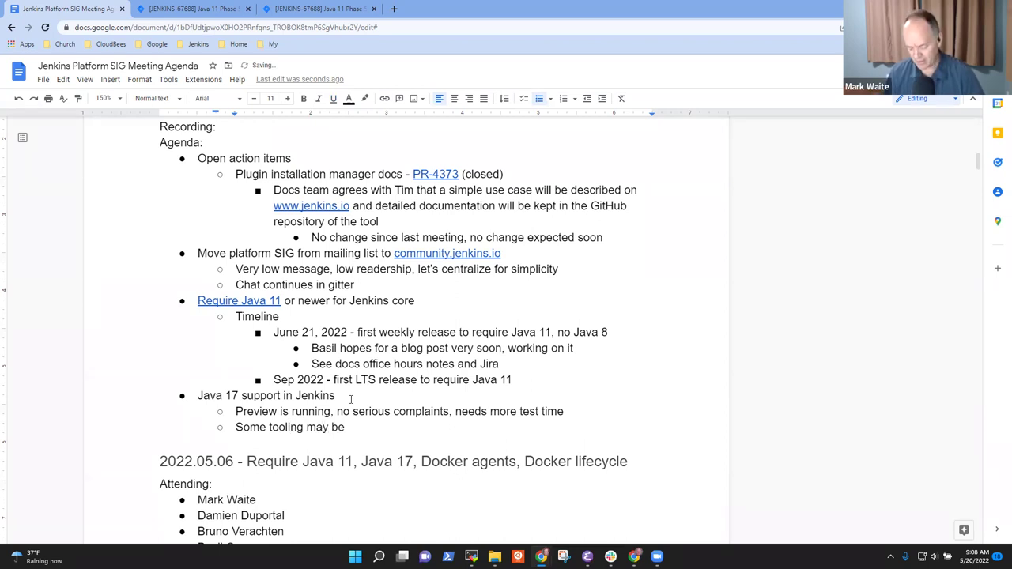
pyautogui.write('in progress')
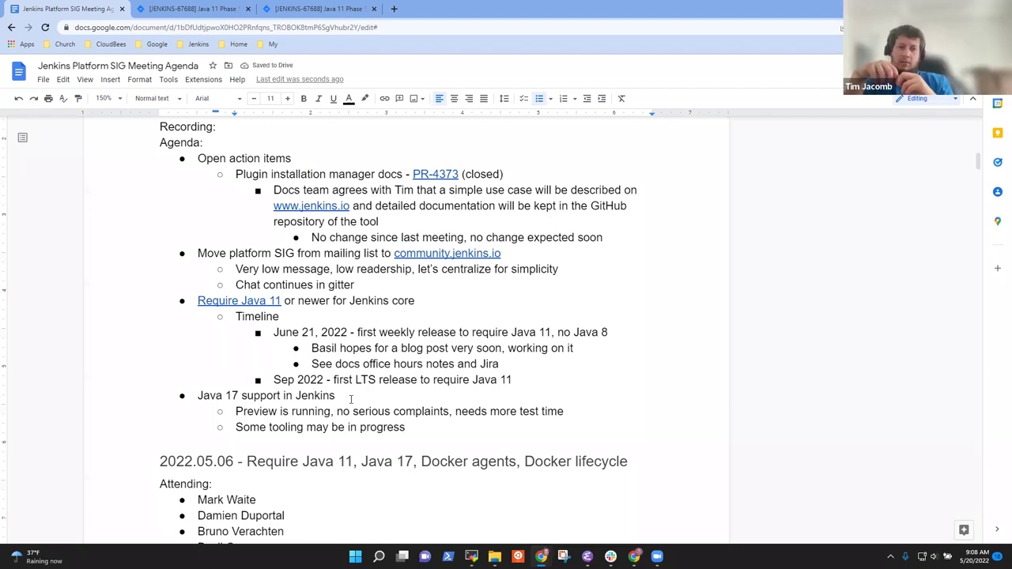
pyautogui.hotkey('shift', 'Home')
pyautogui.write('TGoolin')
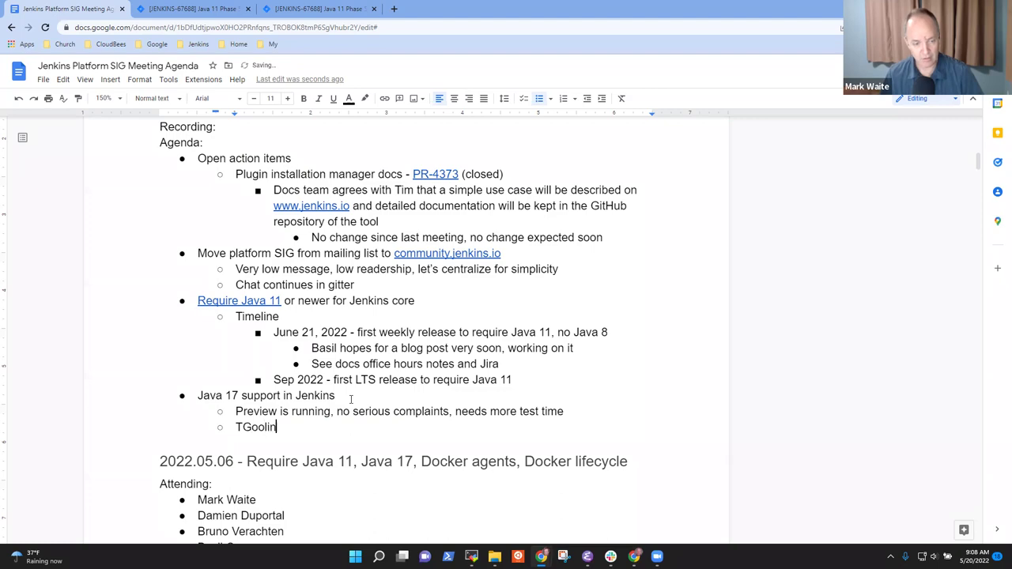
pyautogui.hotkey('shift', 'Home')
pyautogui.press('BackSpace')
# Review the 2022.05.06 Java 17 support notes, highlighting from the build tooling improvement item through the note encouraging plugin maintainers to remove 8, add 17
pyautogui.scroll(-5, 351, 399)
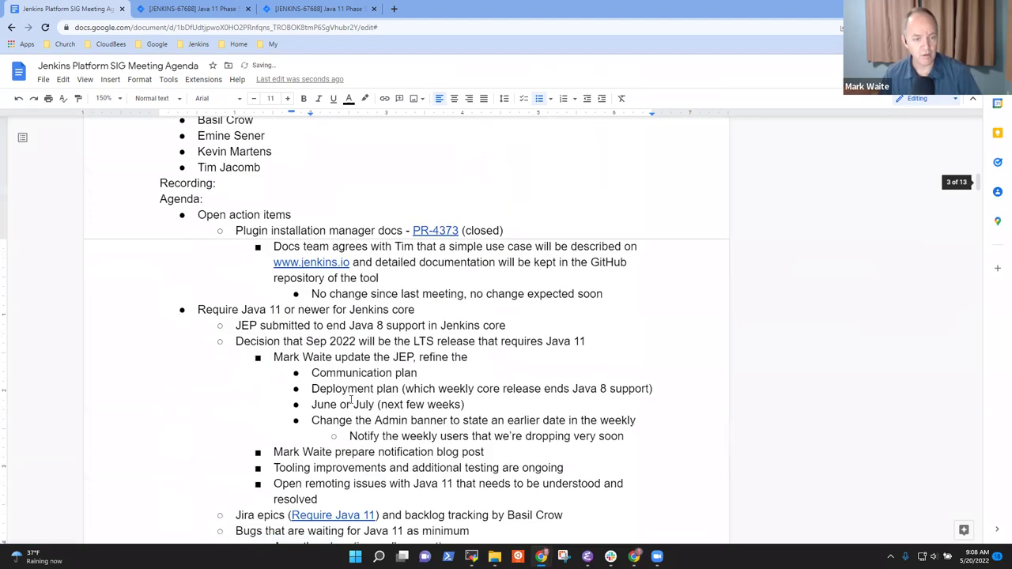
pyautogui.scroll(-7, 444, 337)
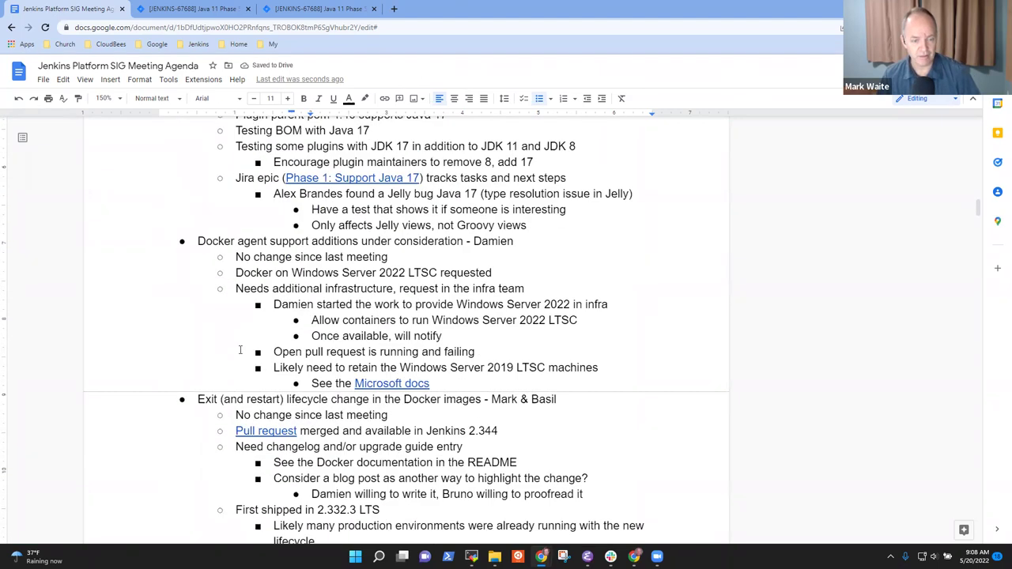
pyautogui.scroll(-3, 273, 358)
pyautogui.scroll(6, 261, 316)
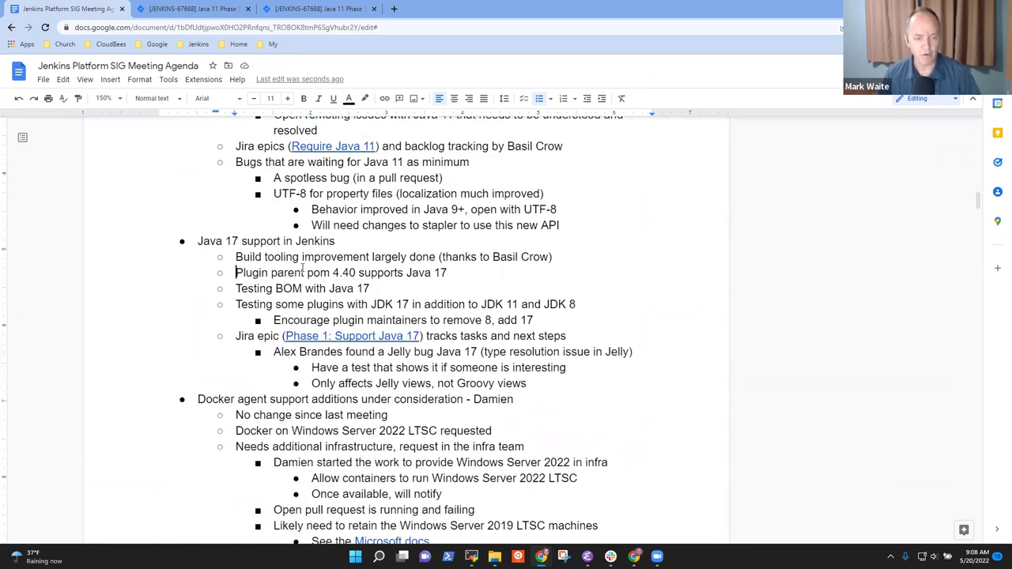
pyautogui.press('Up')
pyautogui.hotkey('shift', 'Down')
pyautogui.hotkey('shift', 'Down')
pyautogui.hotkey('shift', 'Down')
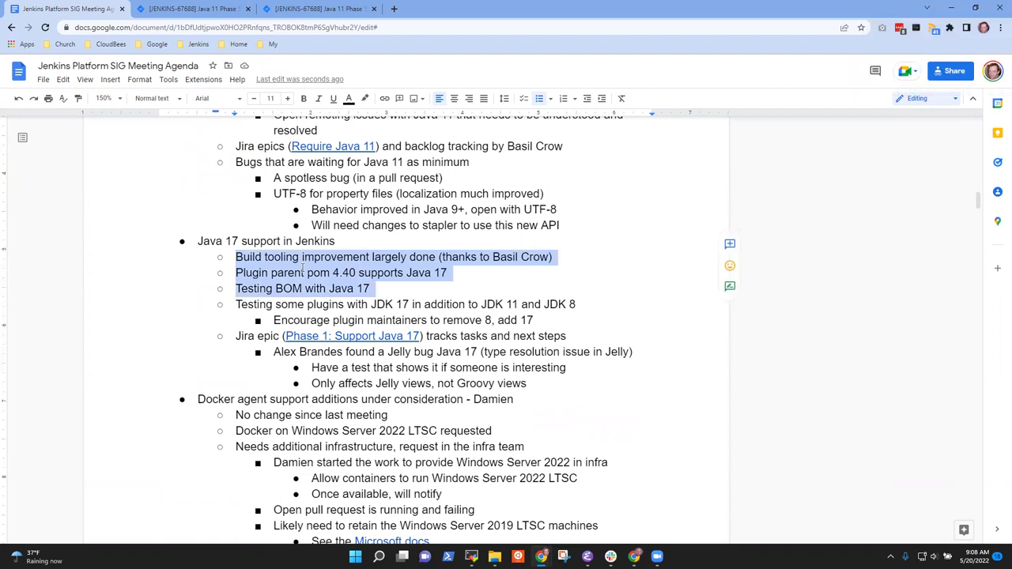
pyautogui.hotkey('shift', 'Down')
pyautogui.hotkey('shift', 'Down')
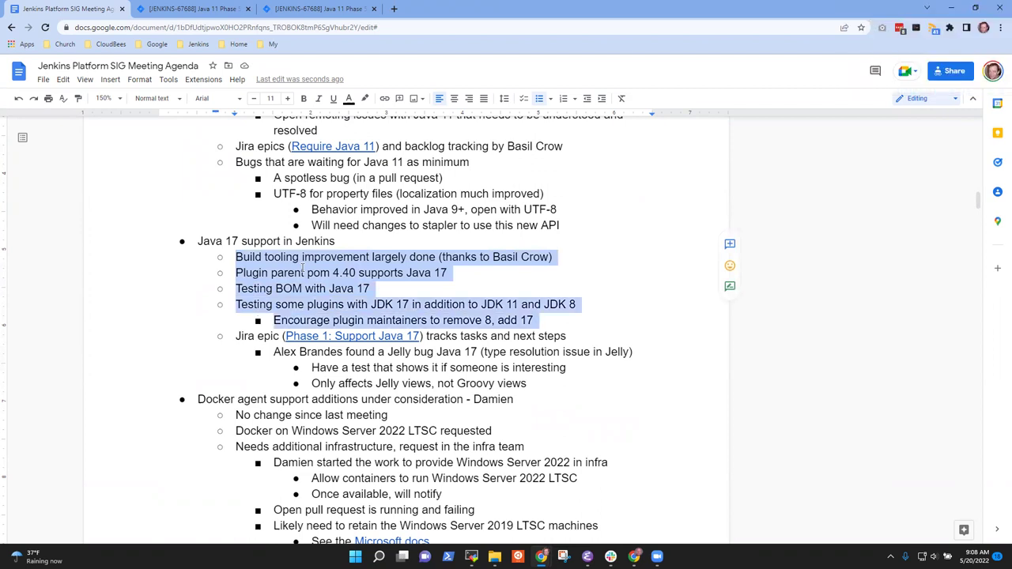
# Replace the Java 17 preview note in the 2022.05.20 agenda with "No change since the last session"
pyautogui.scroll(10, 302, 270)
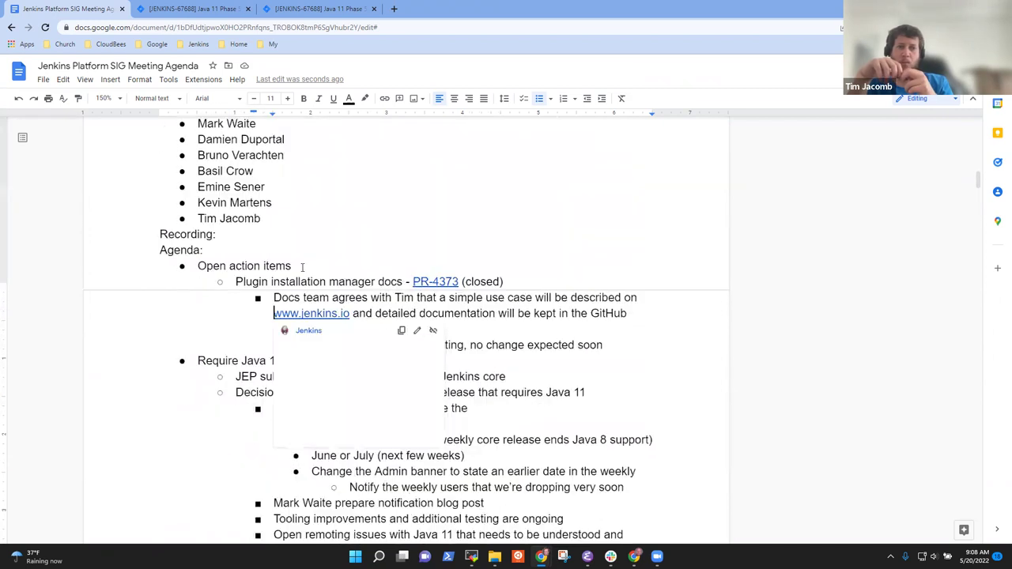
pyautogui.press('Down')
pyautogui.press('Down')
pyautogui.press('Down')
pyautogui.press('Down')
pyautogui.press('Down')
pyautogui.press('Down')
pyautogui.press('Down')
pyautogui.press('Down')
pyautogui.press('Down')
pyautogui.press('Down')
pyautogui.press('Down')
pyautogui.press('Down')
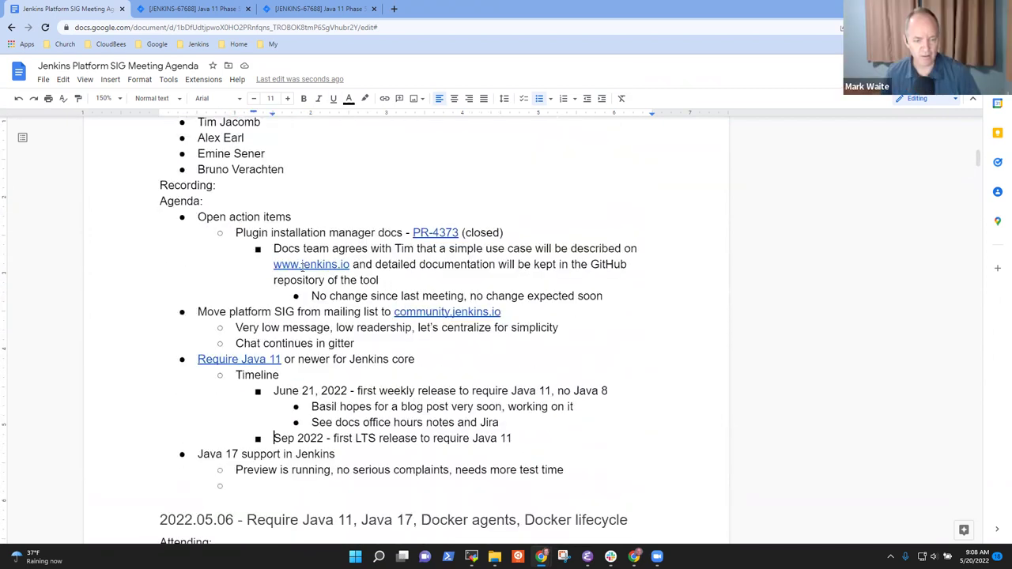
pyautogui.hotkey('shift', 'Home')
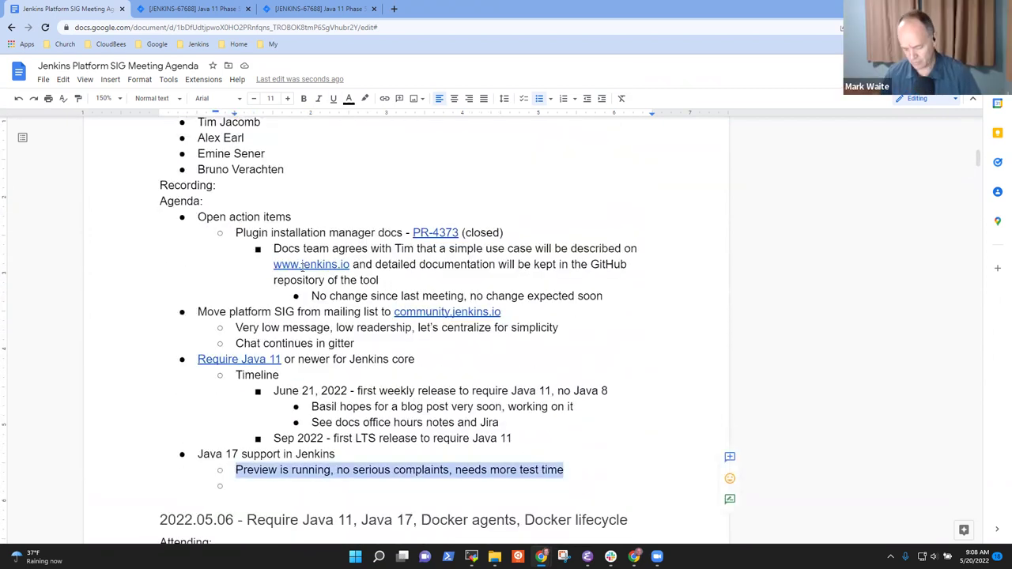
pyautogui.write('NNo')
pyautogui.press('BackSpace')
pyautogui.press('BackSpace')
pyautogui.write('o change')
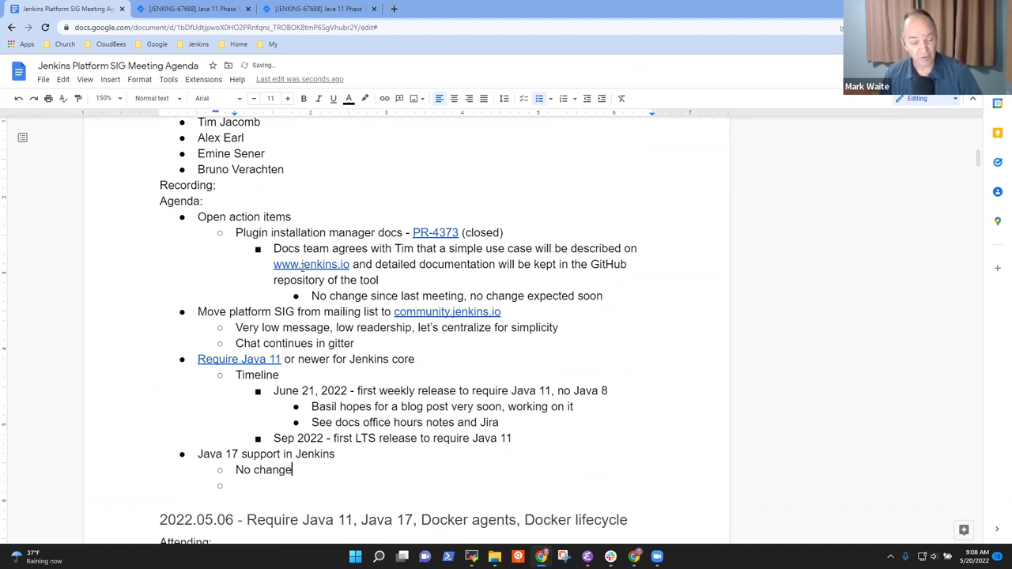
pyautogui.write(' since the last')
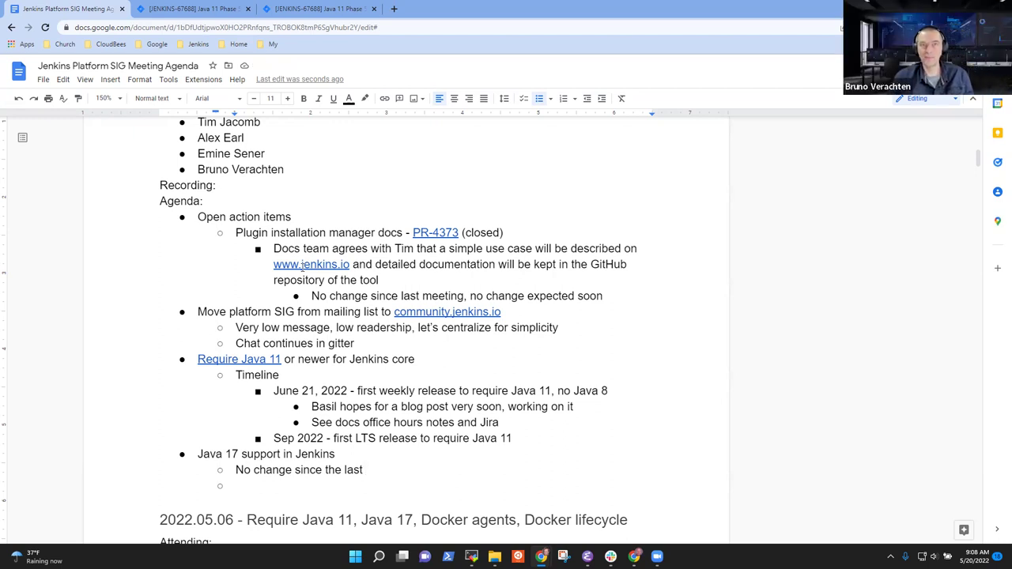
pyautogui.write('session')
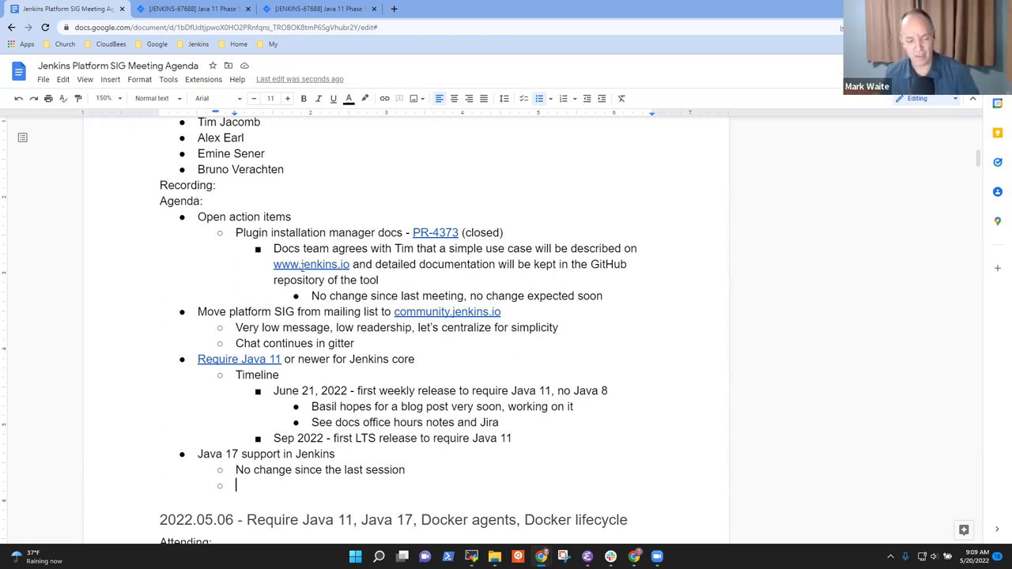
# Remove the empty sub-item beneath "No change since the last session", keeping that note's wording complete
pyautogui.press('BackSpace')
pyautogui.press('BackSpace')
pyautogui.press('BackSpace')
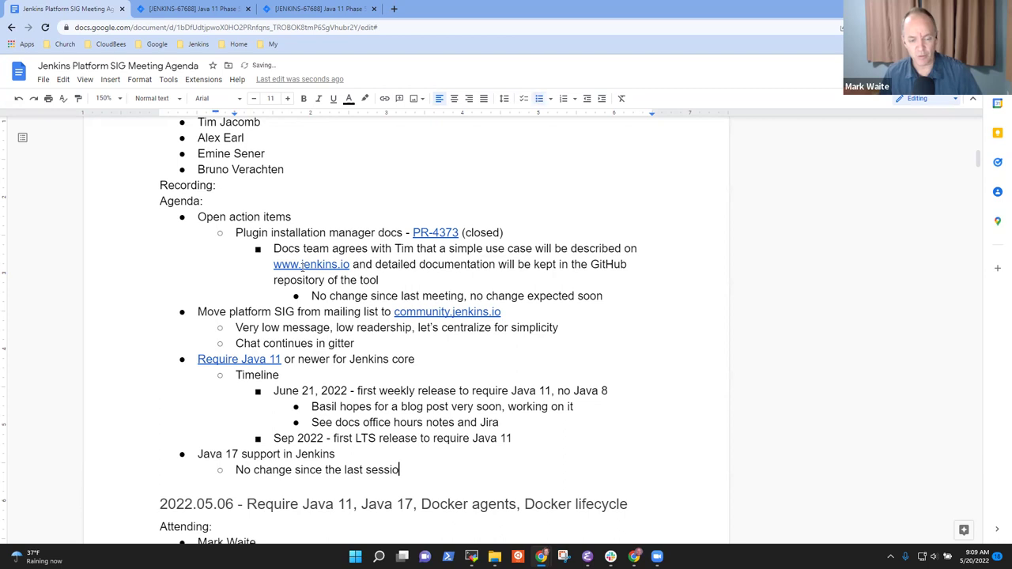
pyautogui.write('n')
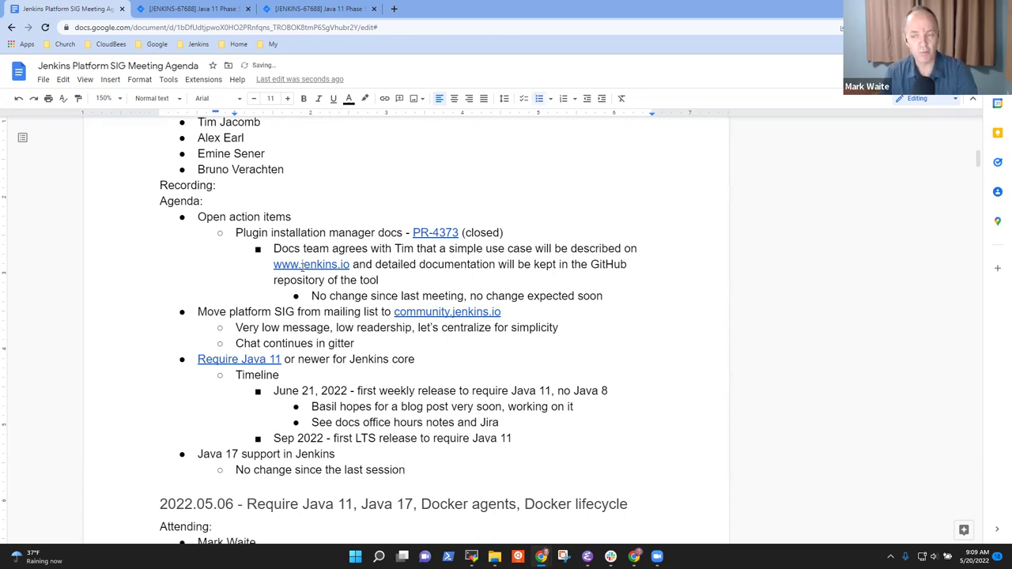